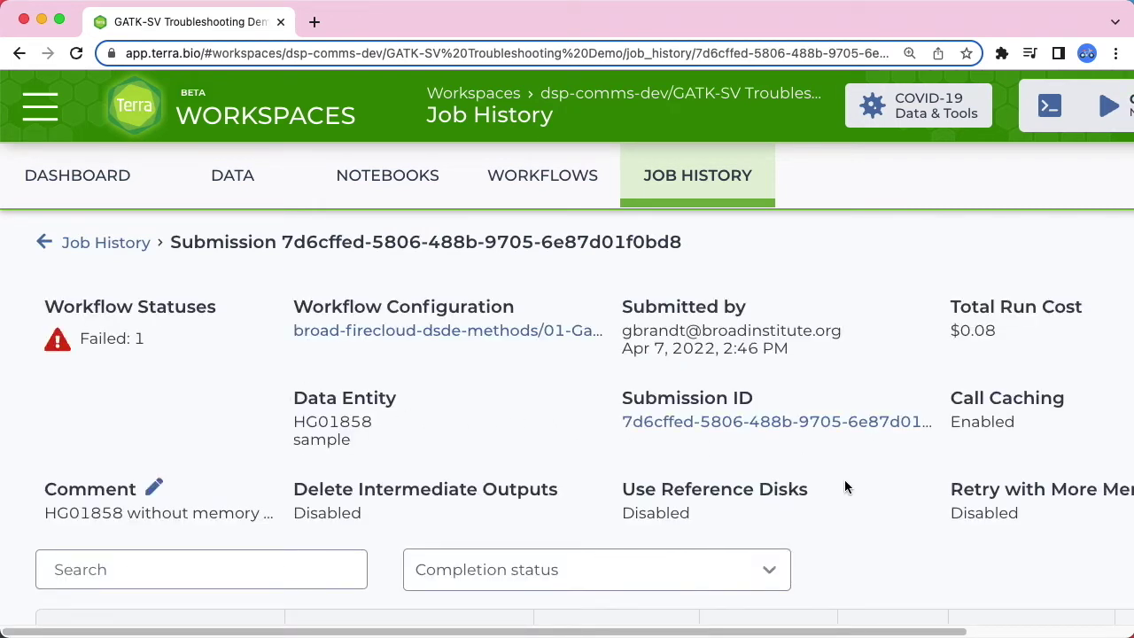
Open the failed HG01858 sample workflow of this submission in Job Manager
scroll(846, 503, down, 3)
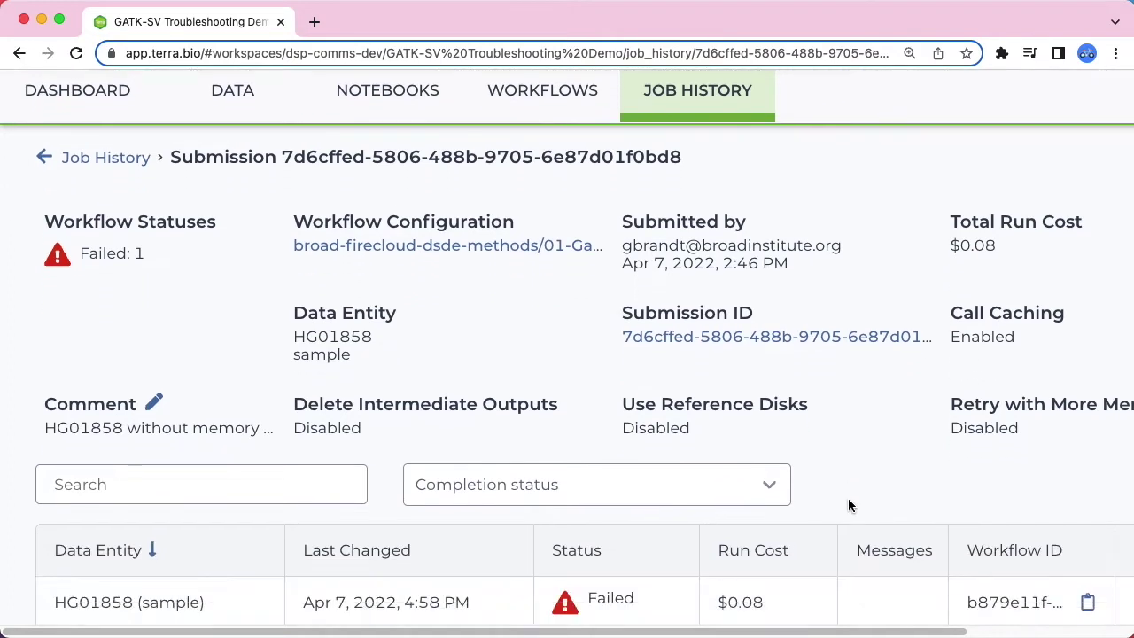
scroll(847, 509, right, 4)
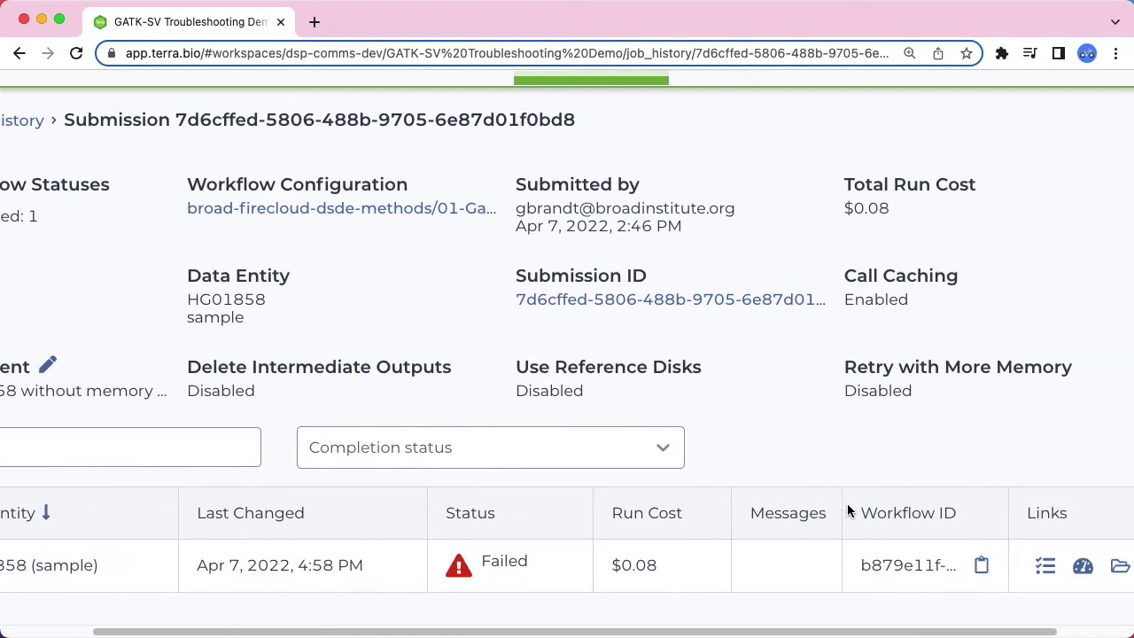
scroll(847, 509, right, 1)
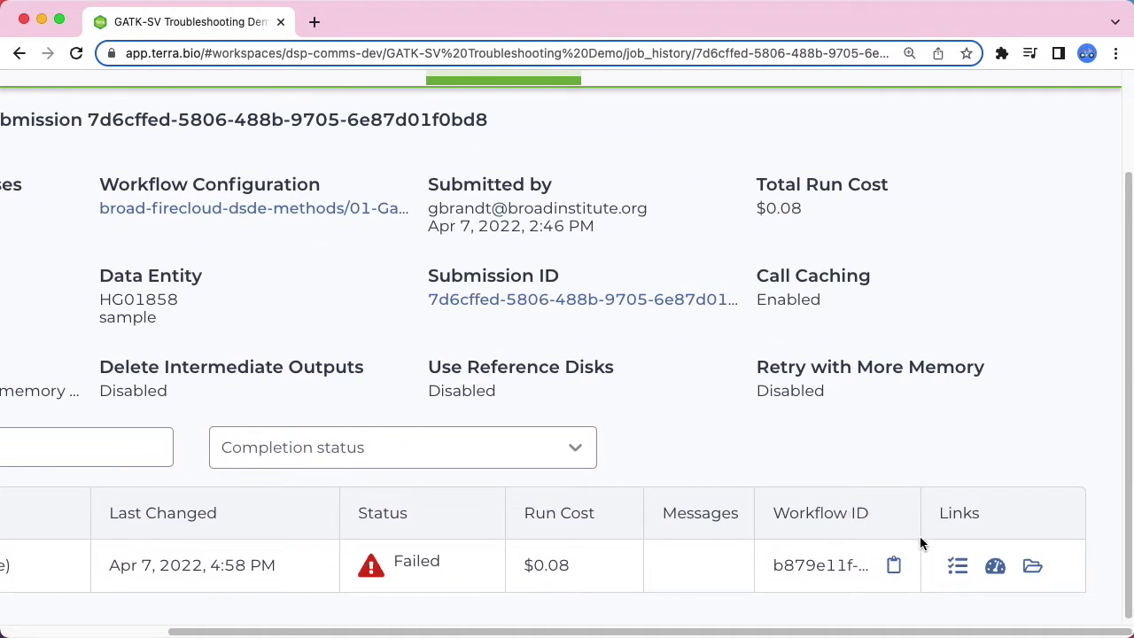
click(960, 567)
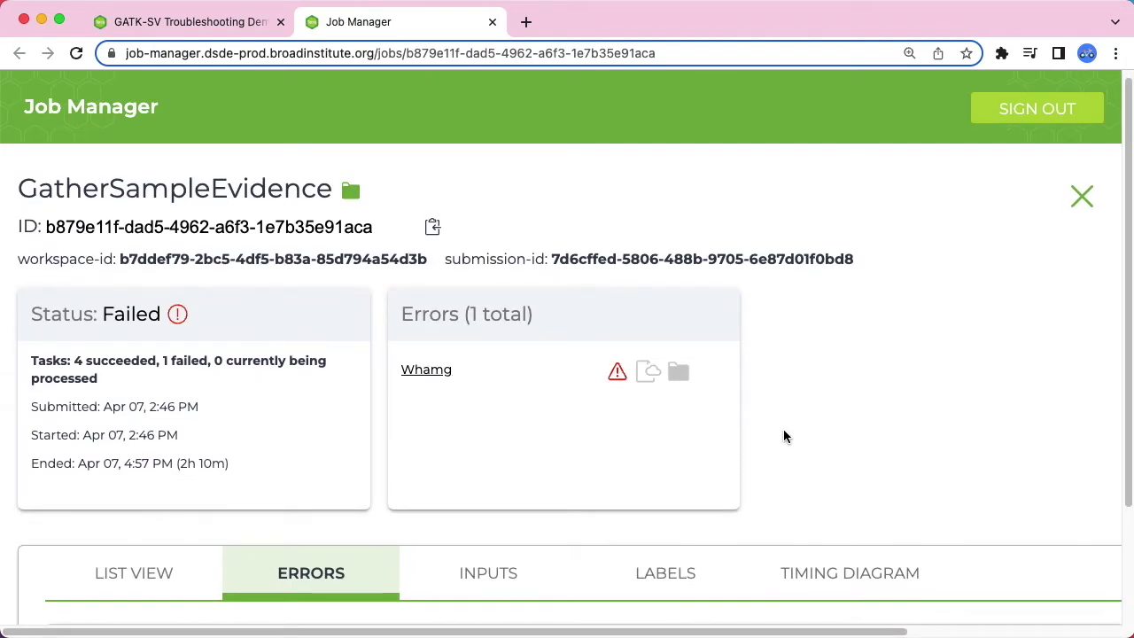
Examine the failure message and log file entries for the Whamg task in the GatherSampleEvidence errors
scroll(783, 436, down, 3)
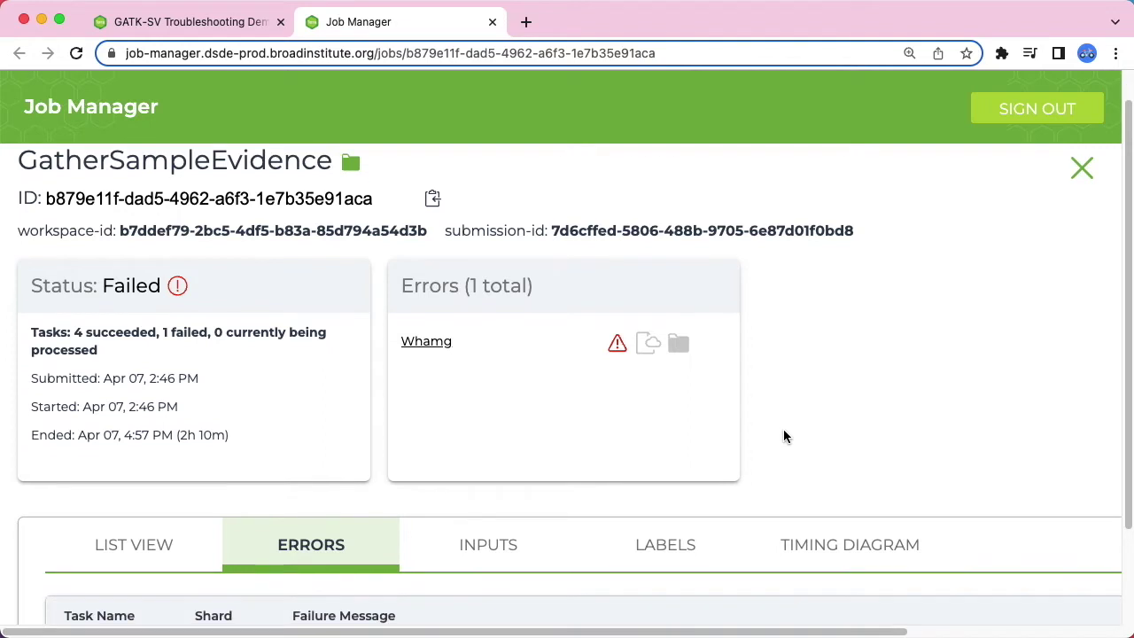
scroll(782, 436, down, 1)
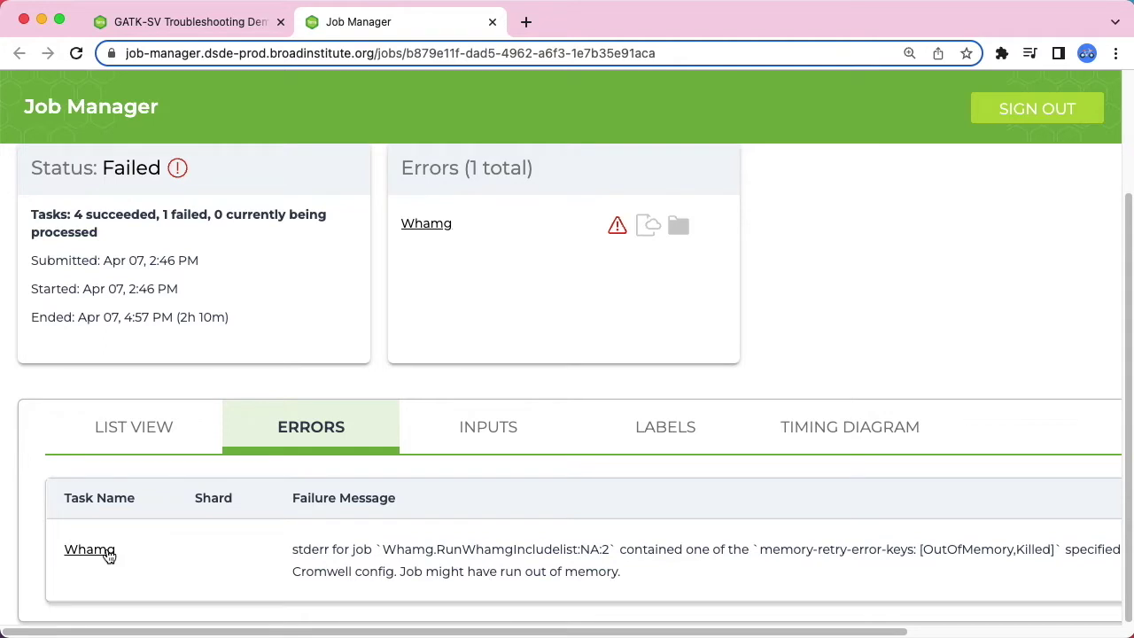
drag(388, 629, 536, 632)
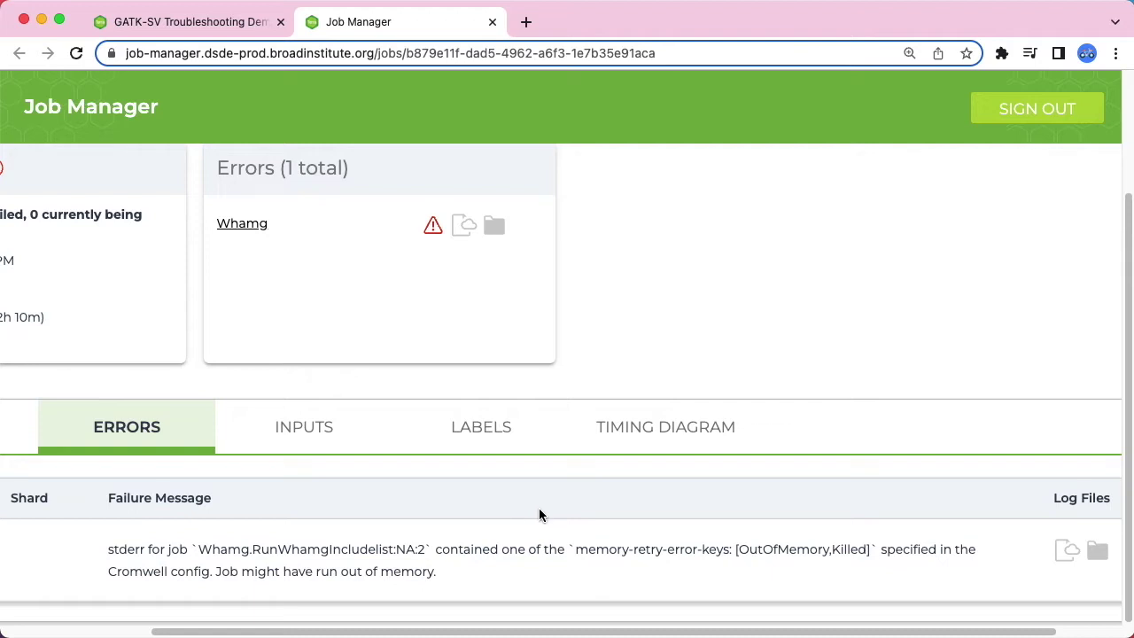
drag(526, 630, 354, 631)
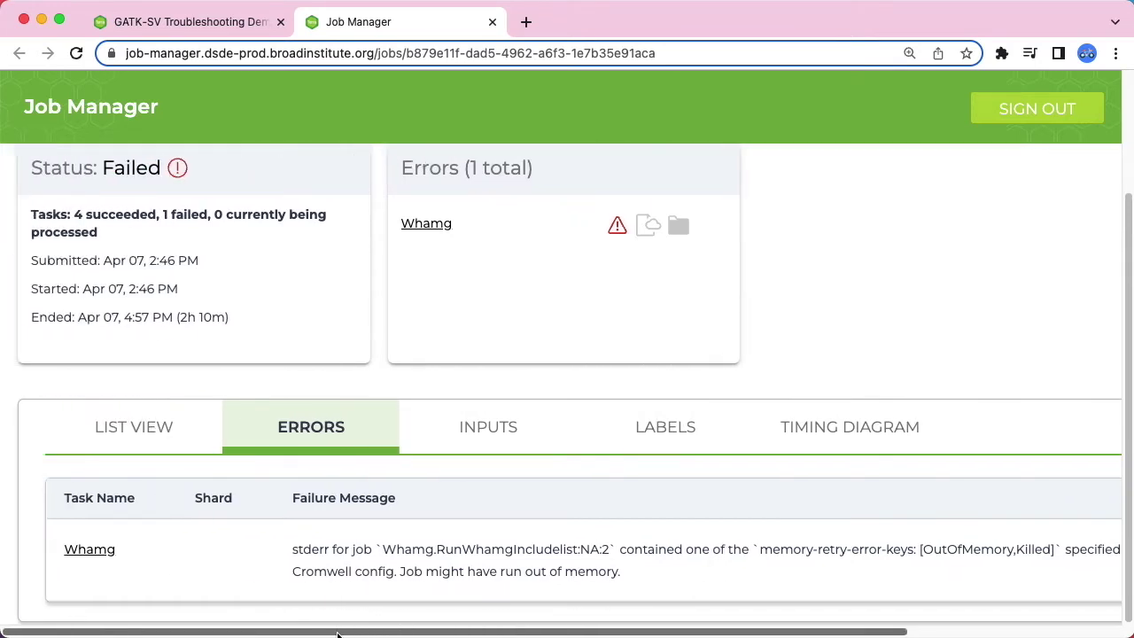
scroll(381, 456, up, 3)
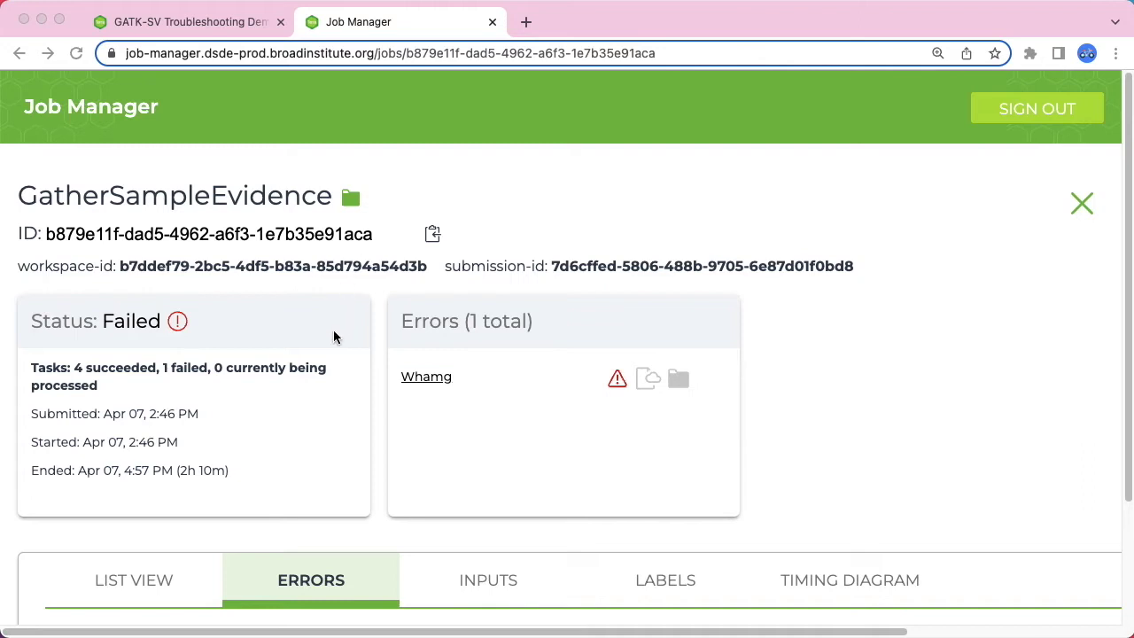
scroll(360, 551, down, 3)
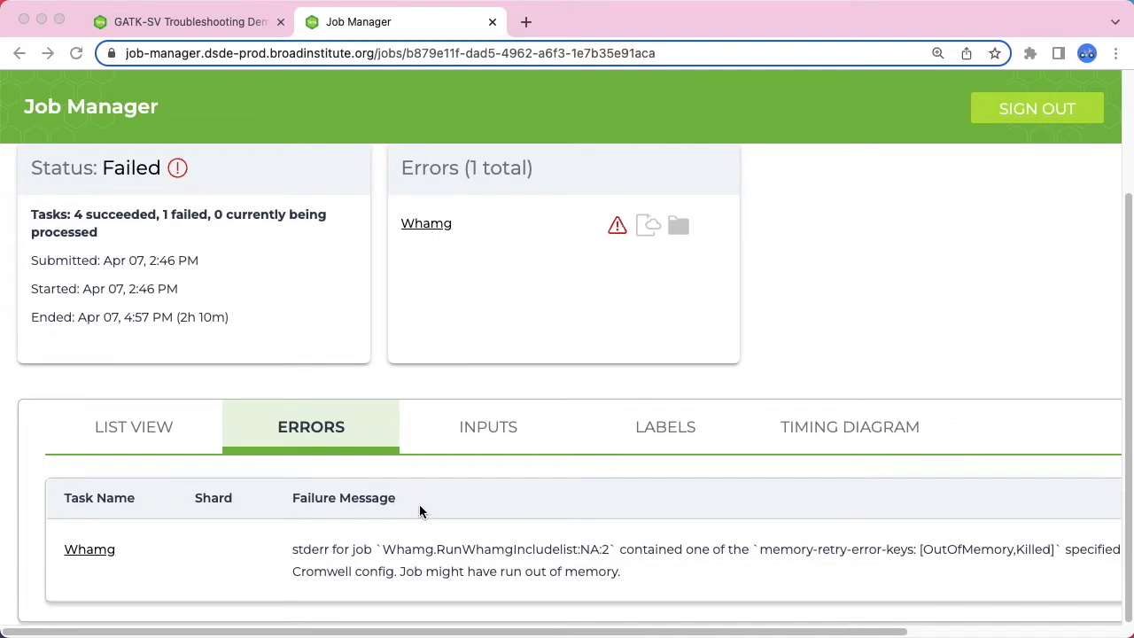
scroll(466, 523, right, 3)
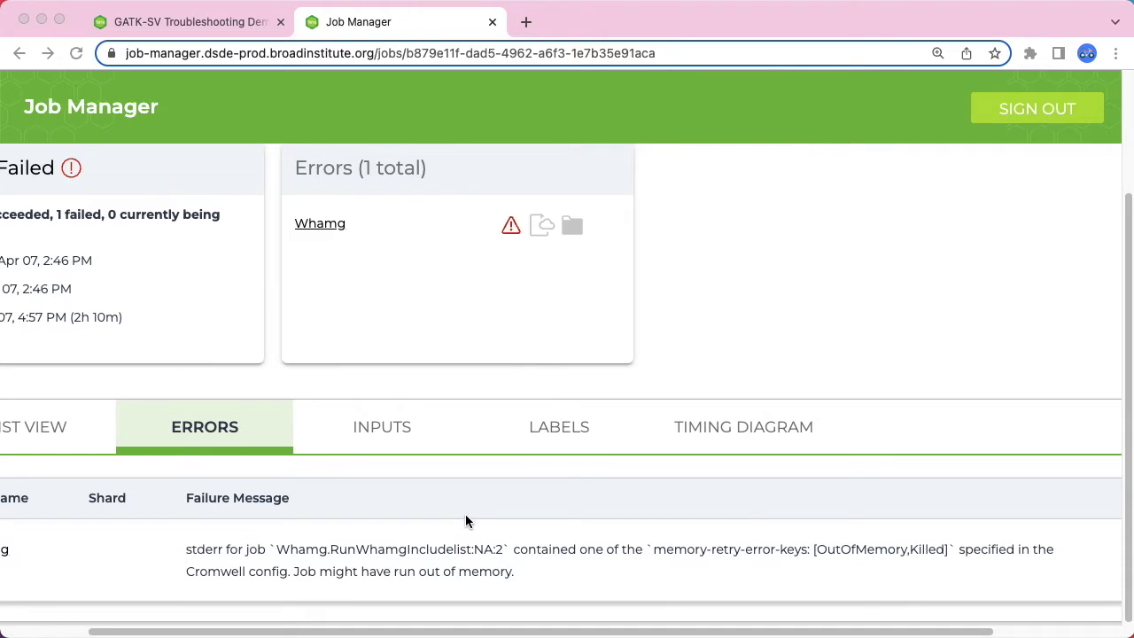
scroll(464, 511, left, 3)
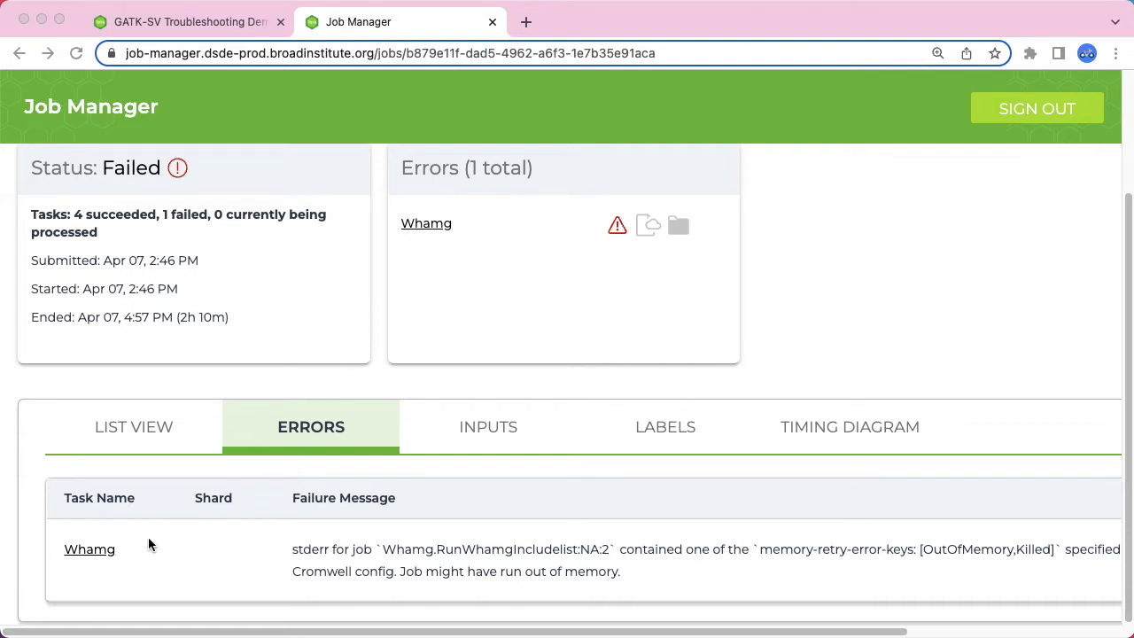
Open the Whamg subworkflow and bring up the log files of its failed task
click(103, 551)
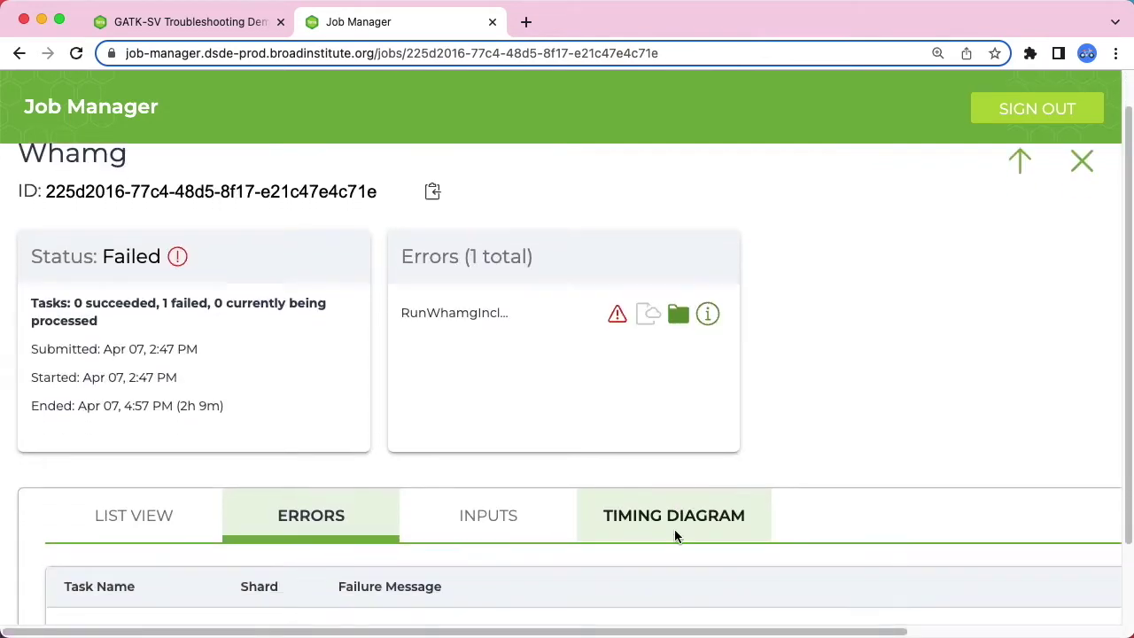
scroll(699, 558, down, 3)
scroll(722, 534, right, 5)
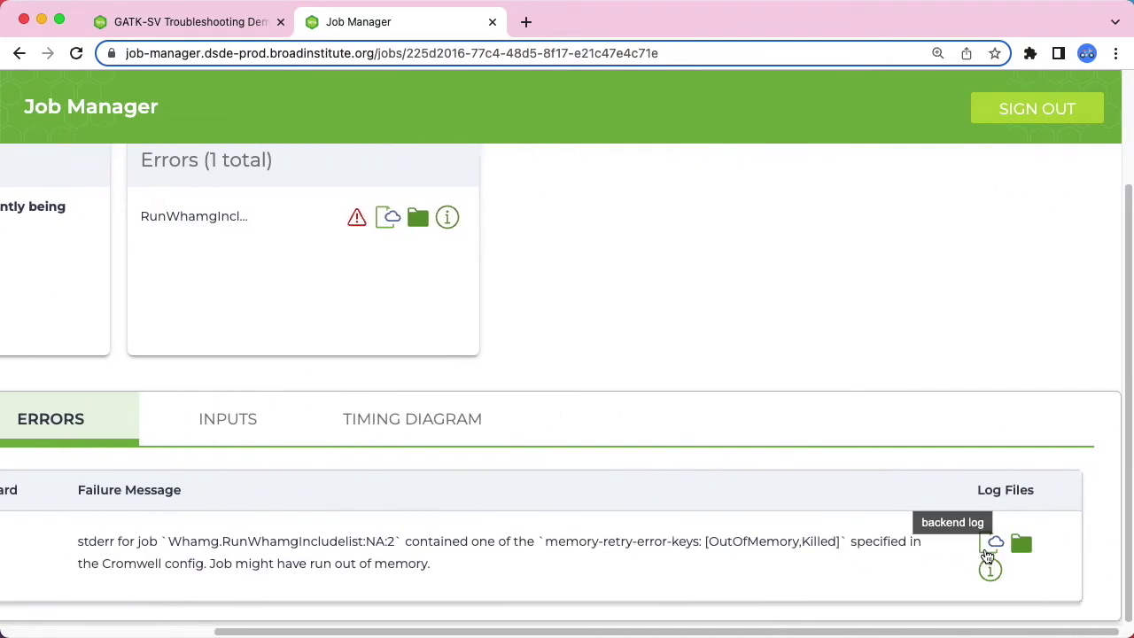
Read through the backend log of the RunWhamgIncludelist task, then close it
click(989, 544)
scroll(809, 532, down, 5)
scroll(809, 531, down, 10)
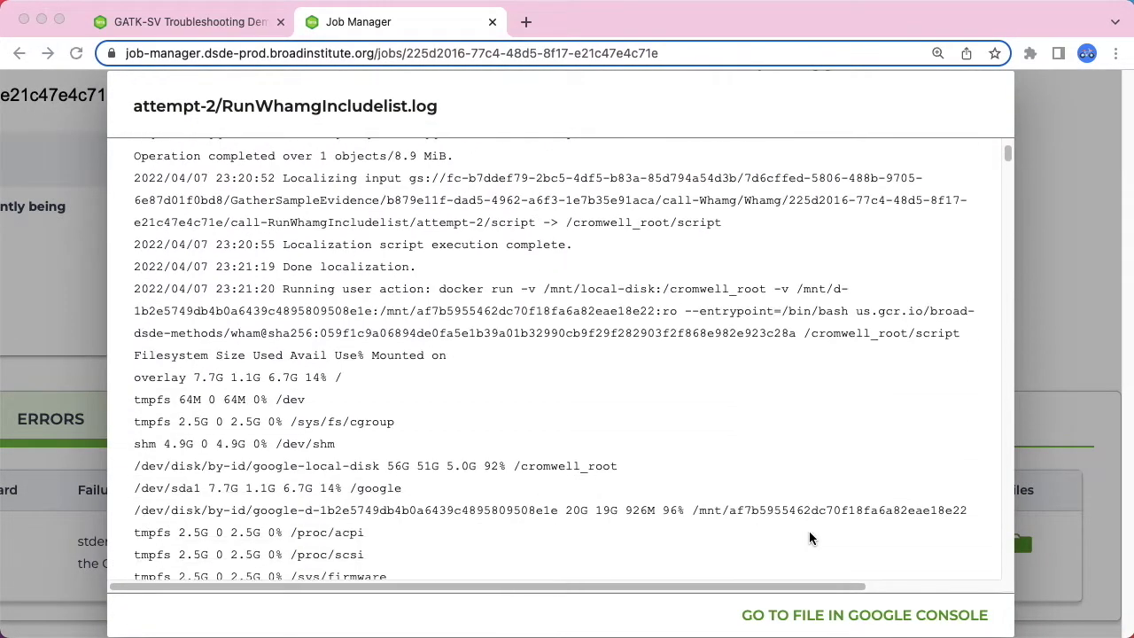
scroll(809, 538, down, 10)
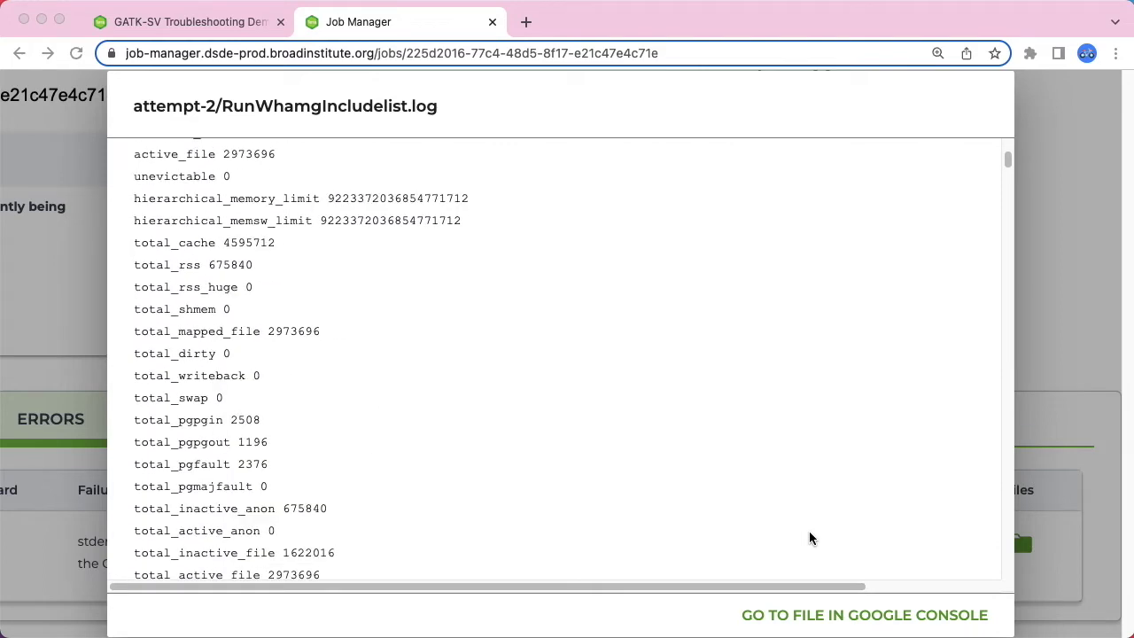
click(1081, 245)
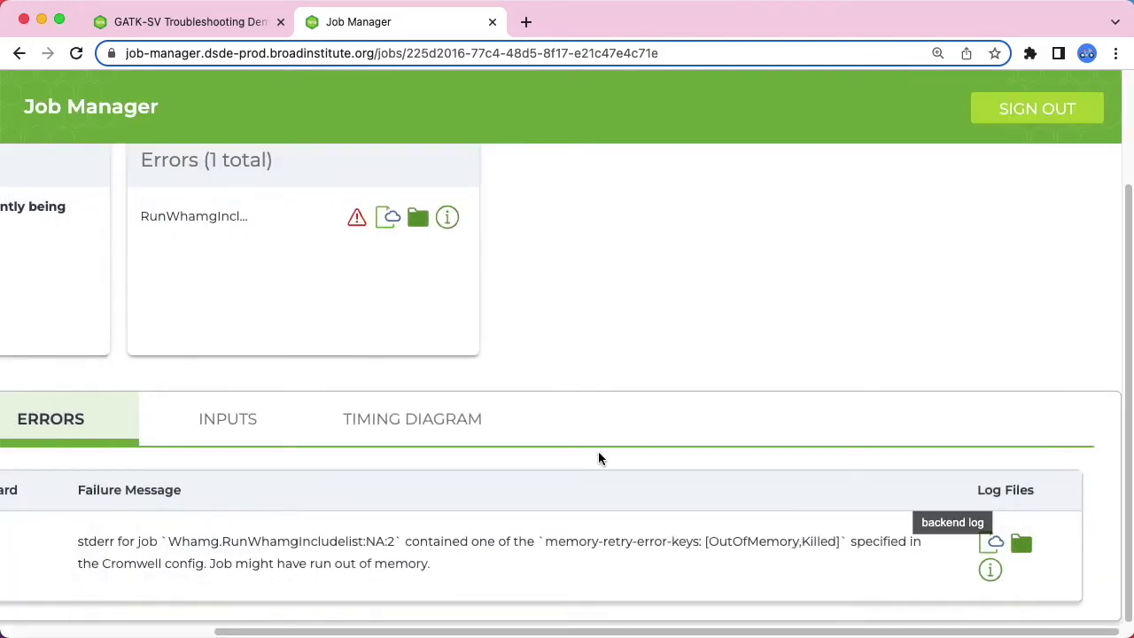
drag(489, 628, 277, 628)
scroll(310, 403, up, 3)
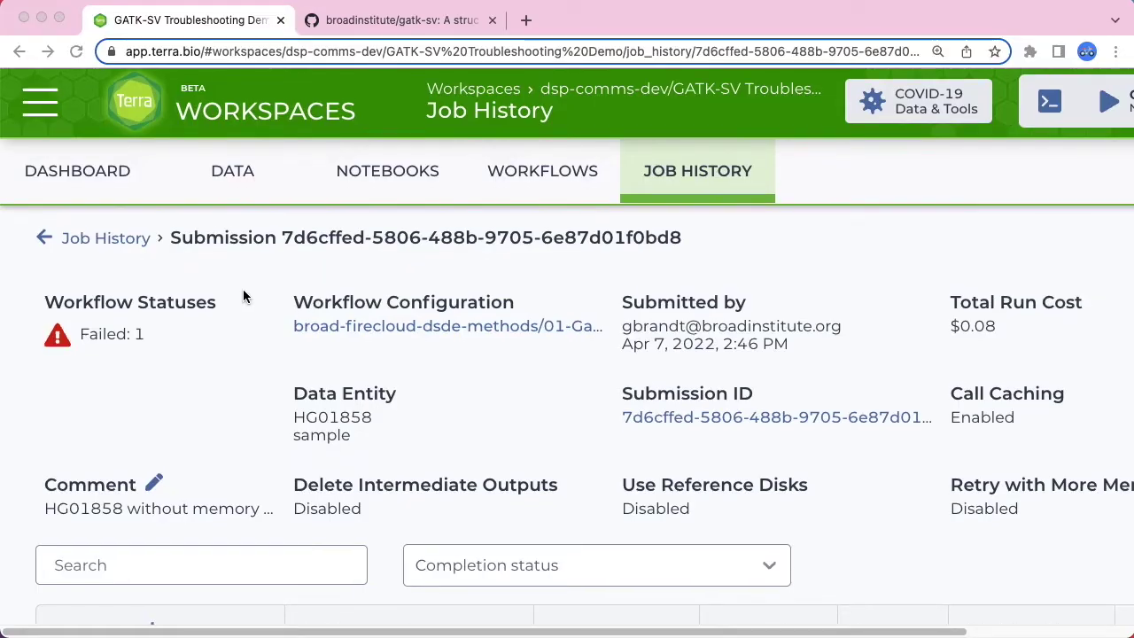
From the Terra submission page, reopen the failed HG01858 workflow in Job Manager
scroll(242, 288, down, 3)
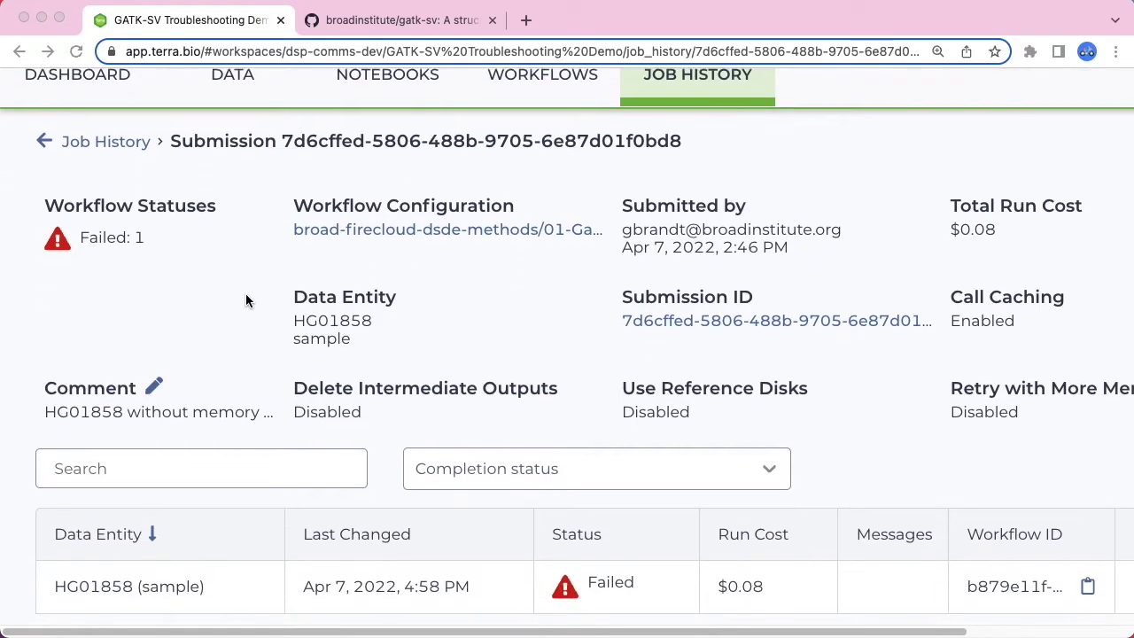
scroll(826, 509, right, 5)
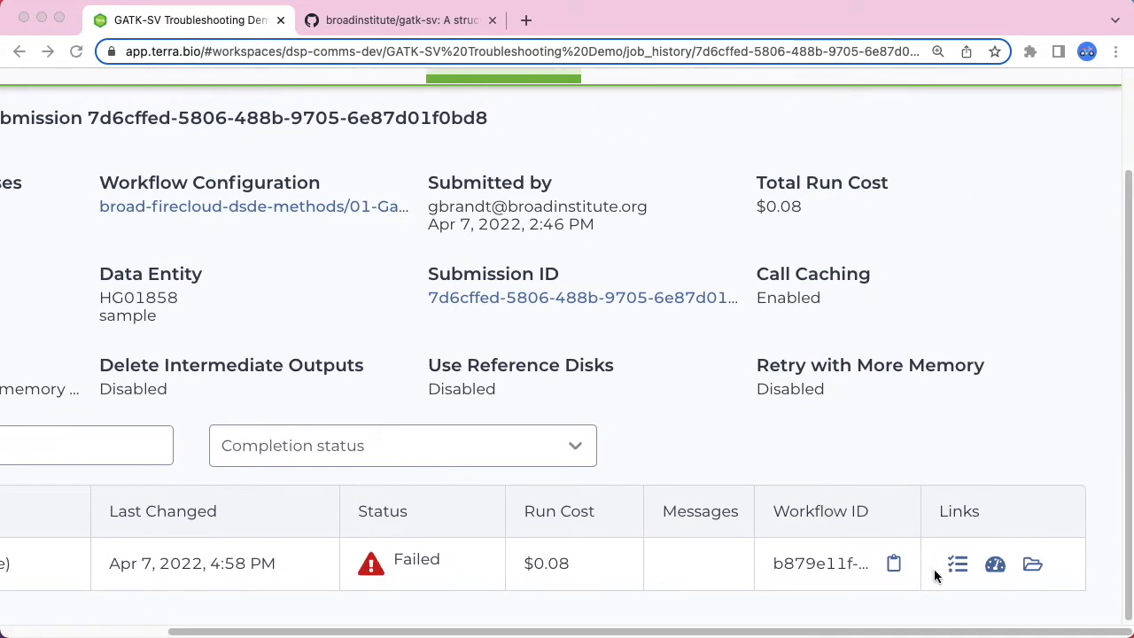
click(957, 565)
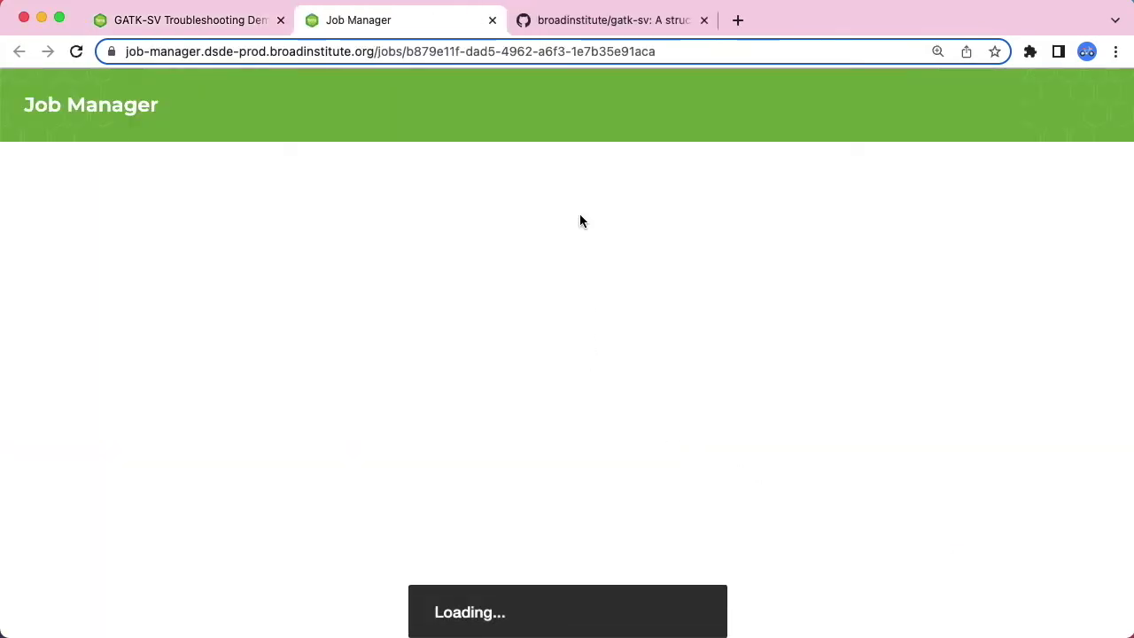
Switch to the broadinstitute/gatk-sv repository on GitHub and open its wdl folder
click(629, 25)
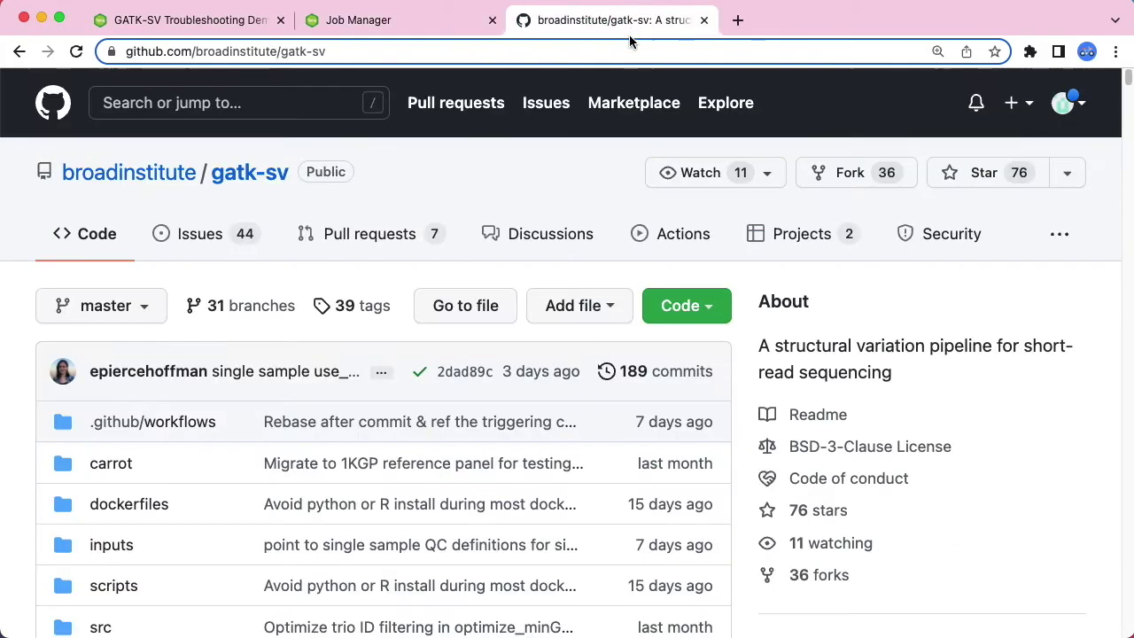
scroll(351, 333, down, 3)
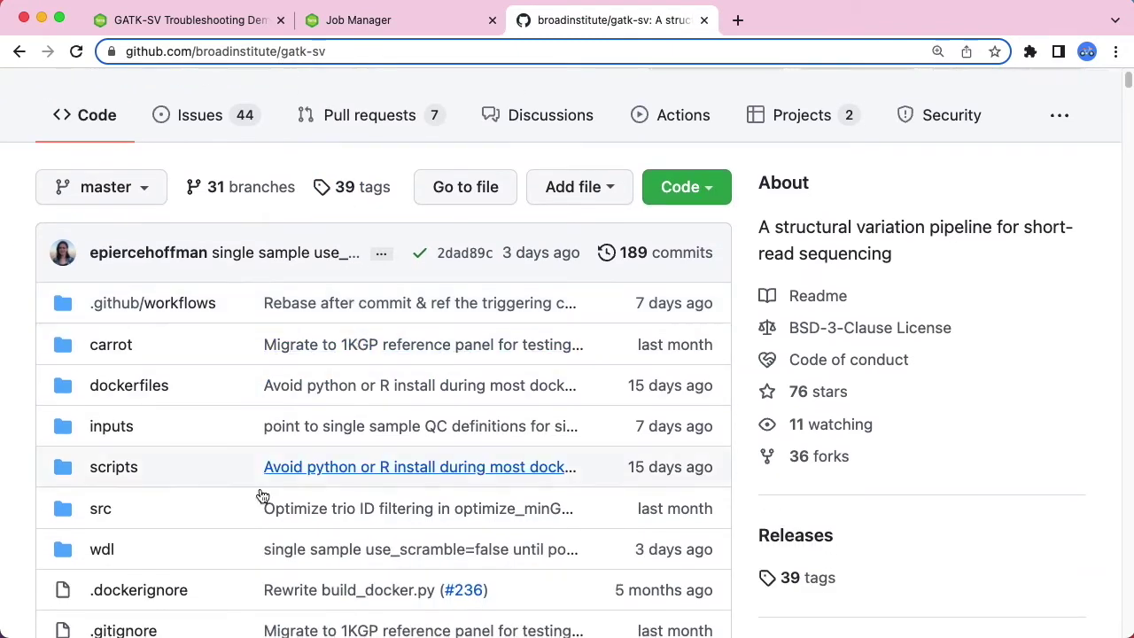
click(102, 552)
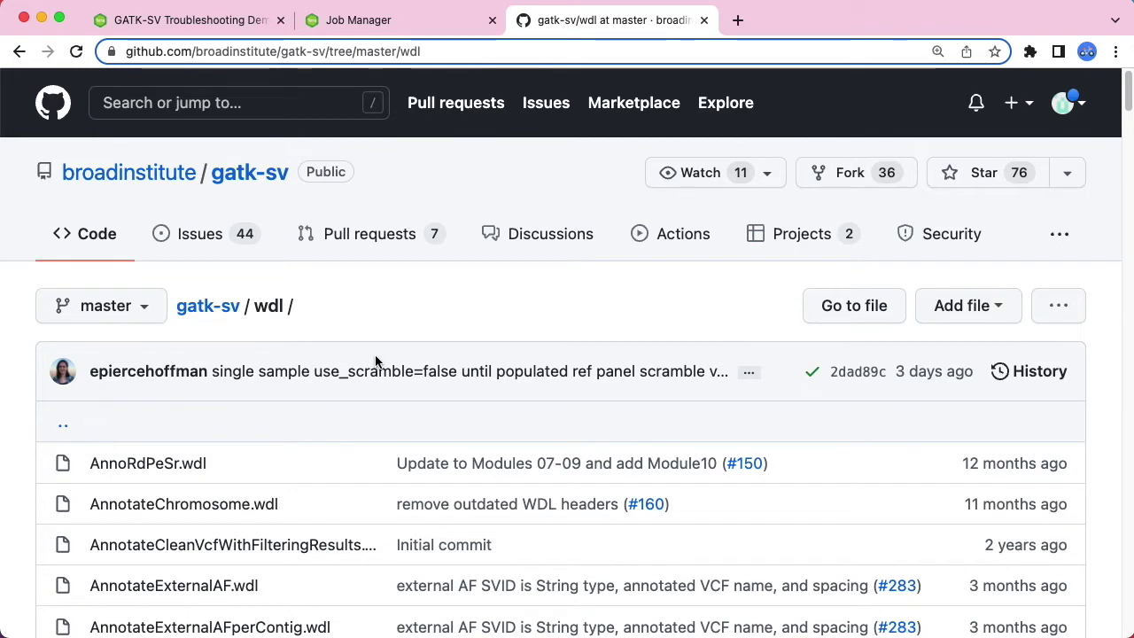
Switch to Job Manager, review the full list of GatherSampleEvidence tasks, and open the failed Whamg subworkflow
click(396, 22)
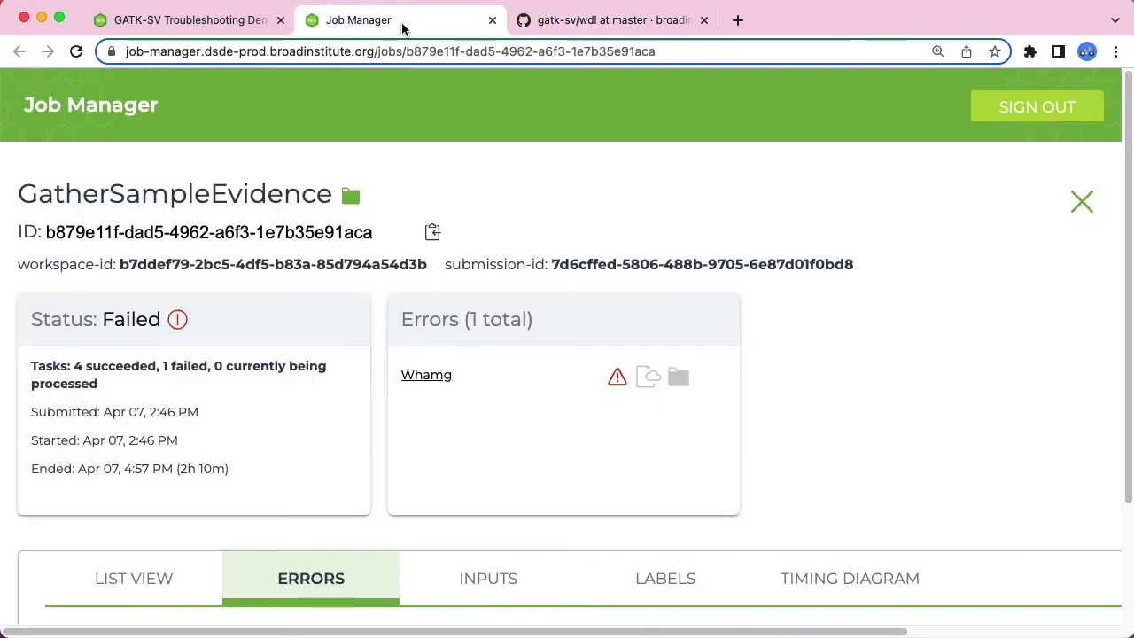
click(156, 596)
scroll(263, 528, down, 3)
scroll(271, 544, down, 5)
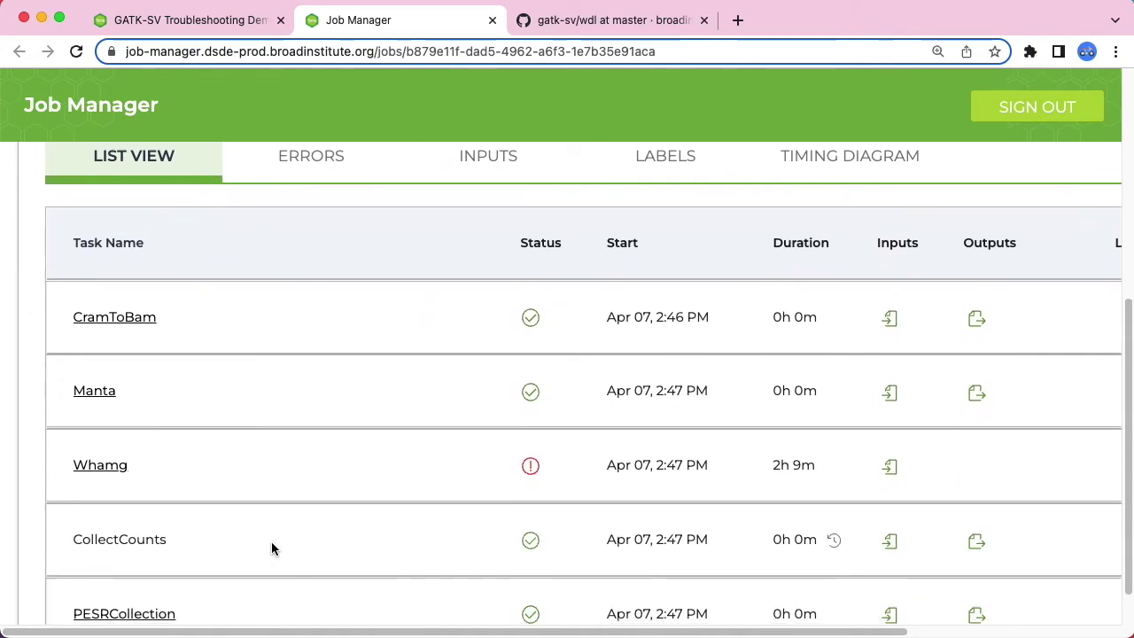
scroll(271, 548, down, 1)
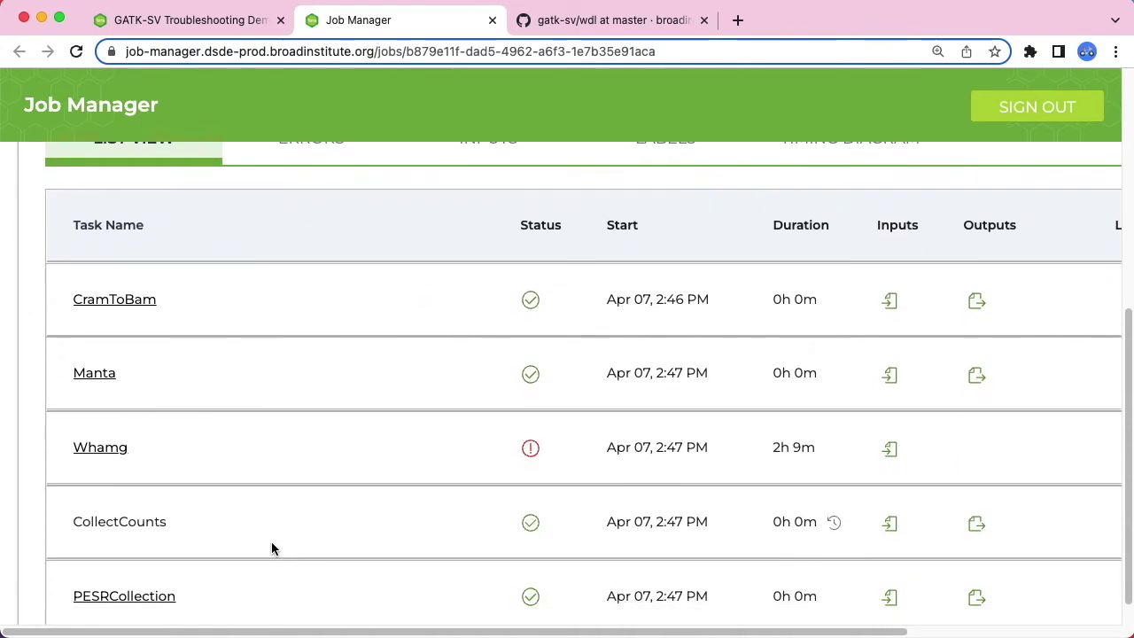
scroll(272, 548, up, 7)
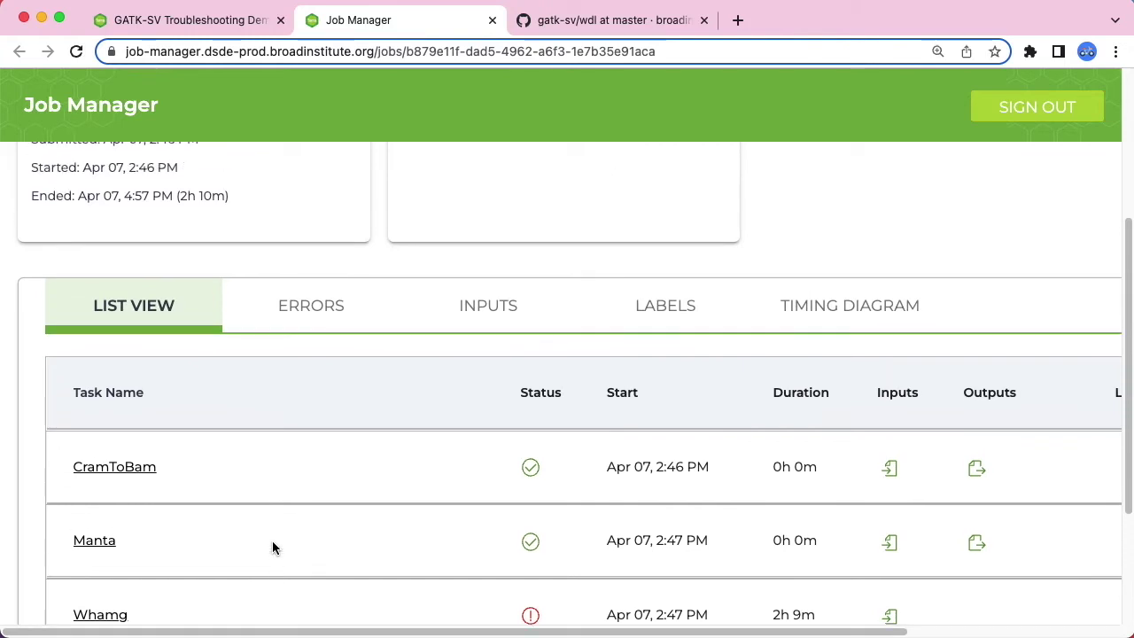
scroll(272, 548, up, 3)
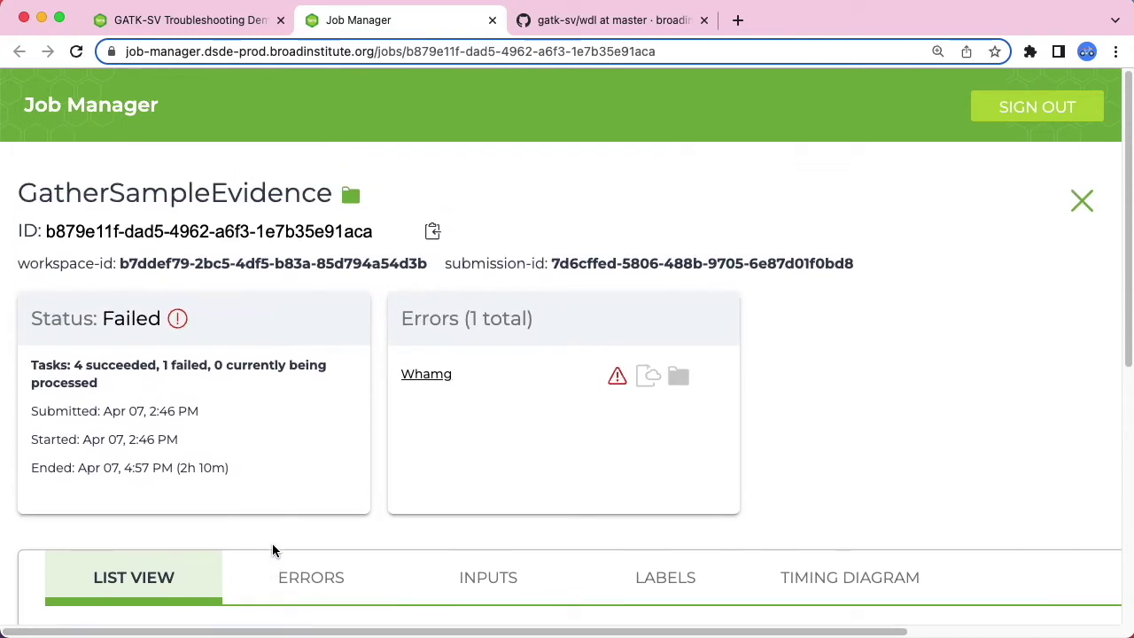
scroll(270, 547, down, 3)
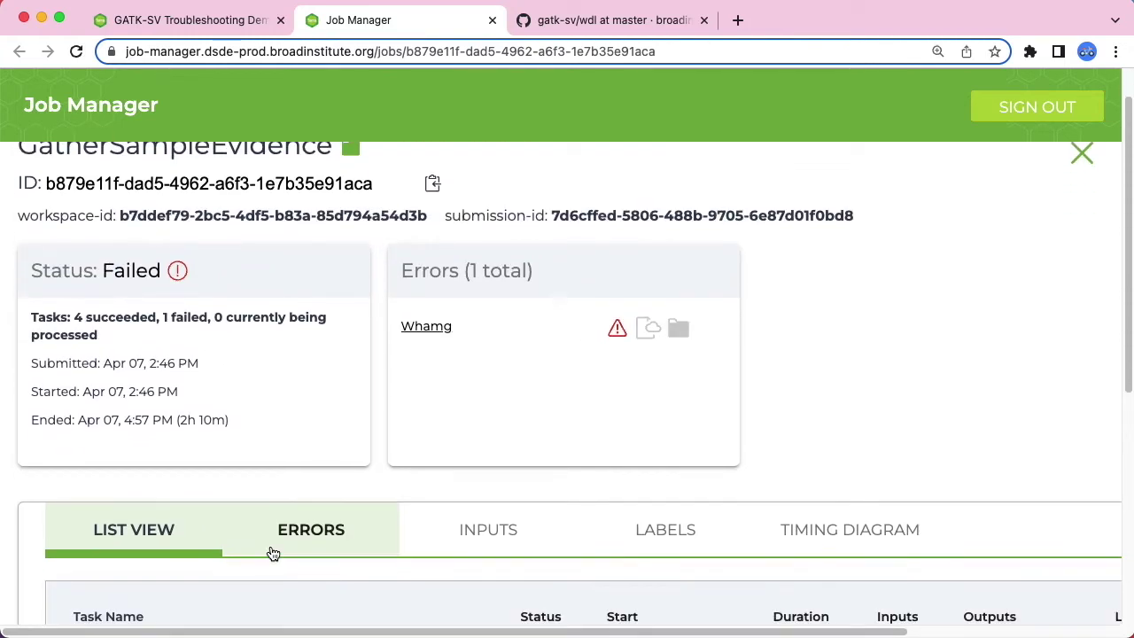
scroll(285, 527, down, 2)
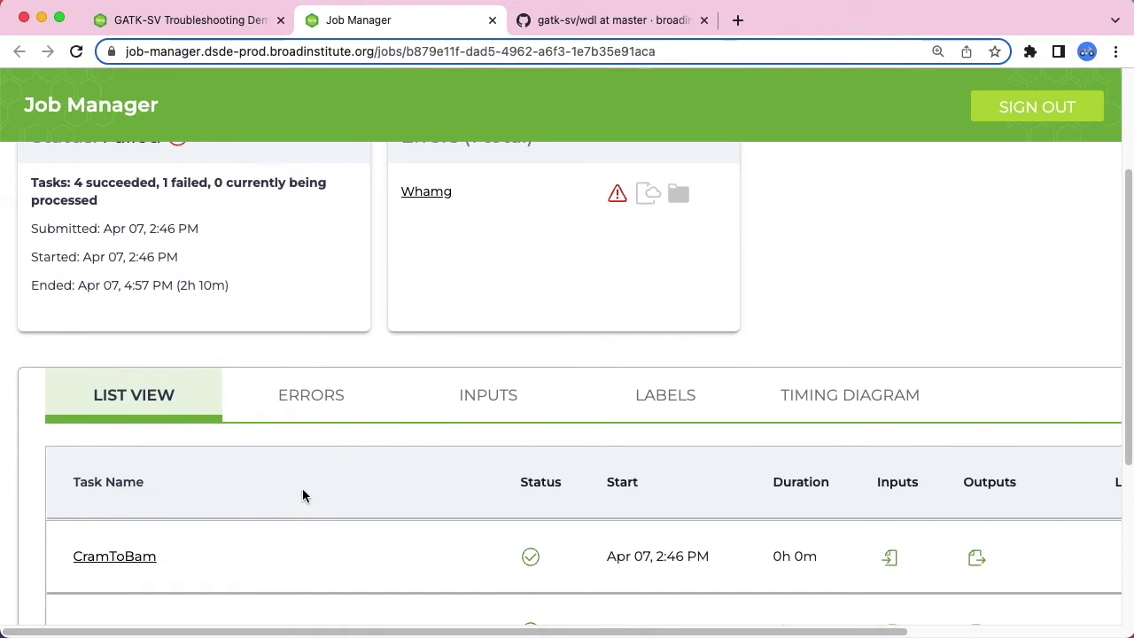
scroll(302, 492, down, 5)
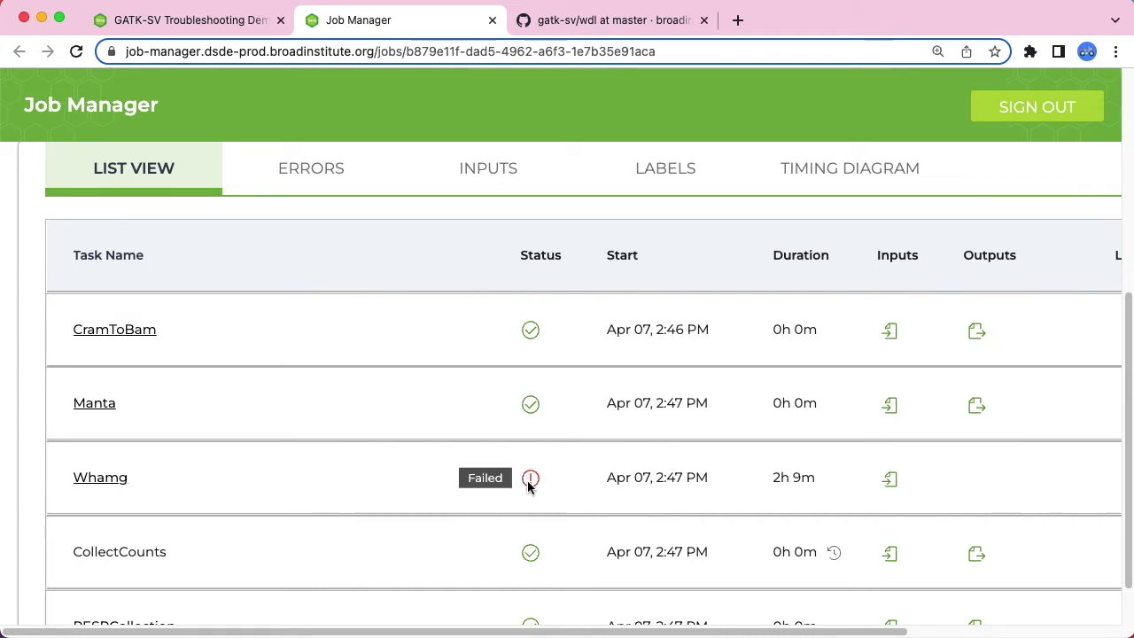
click(124, 479)
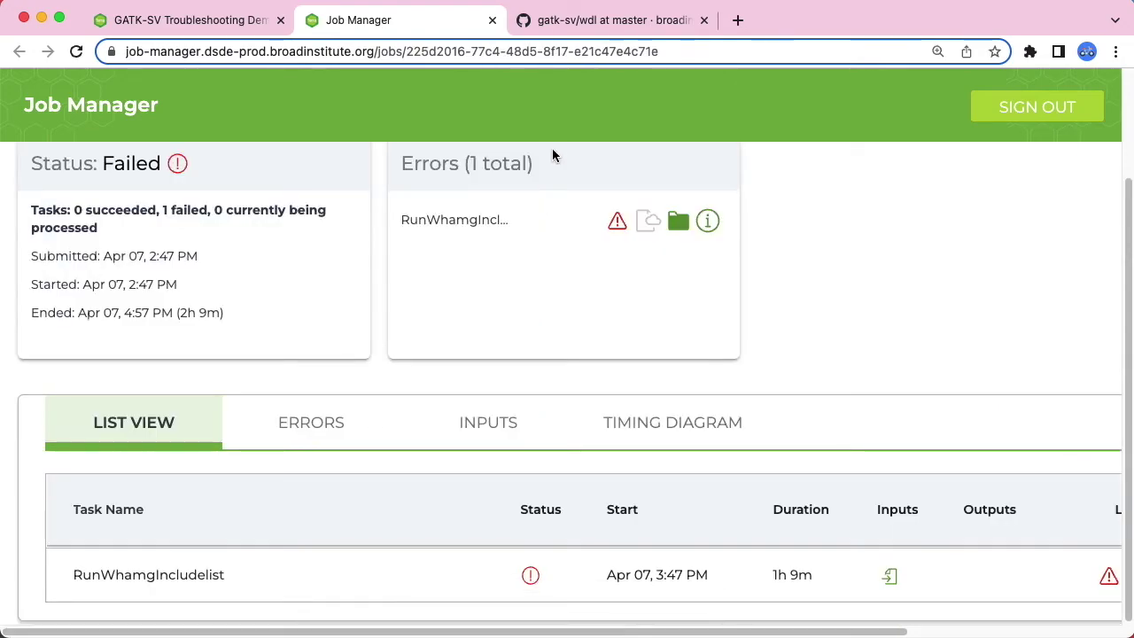
Switch to the gatk-sv wdl folder on GitHub and open GatherSampleEvidence.wdl in a separate browser tab
click(591, 21)
scroll(312, 531, down, 20)
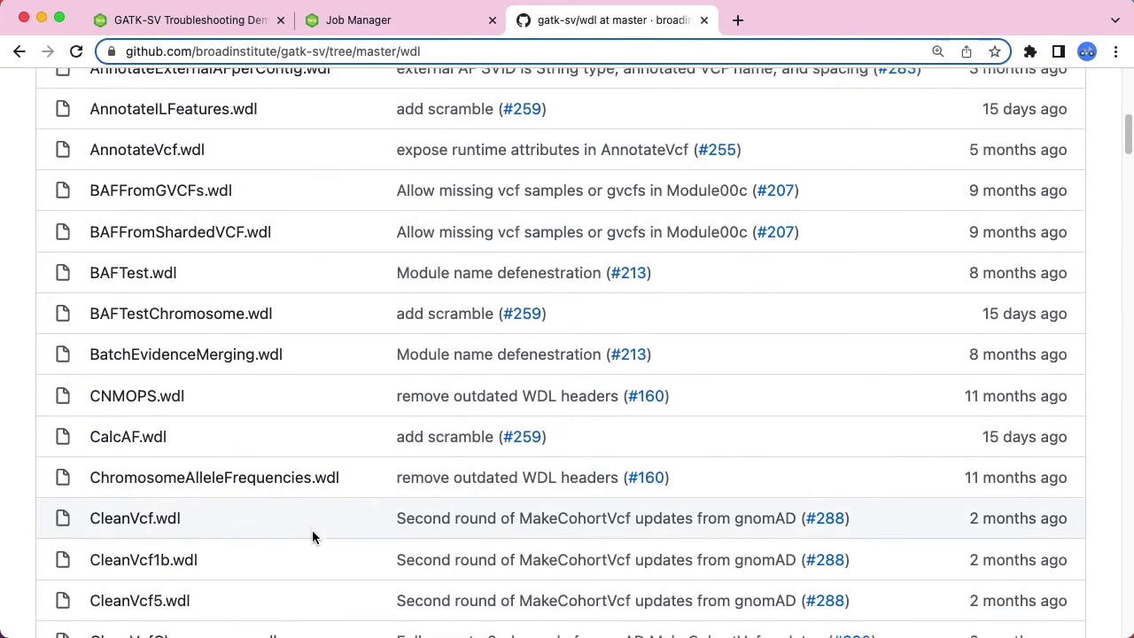
scroll(312, 536, down, 5)
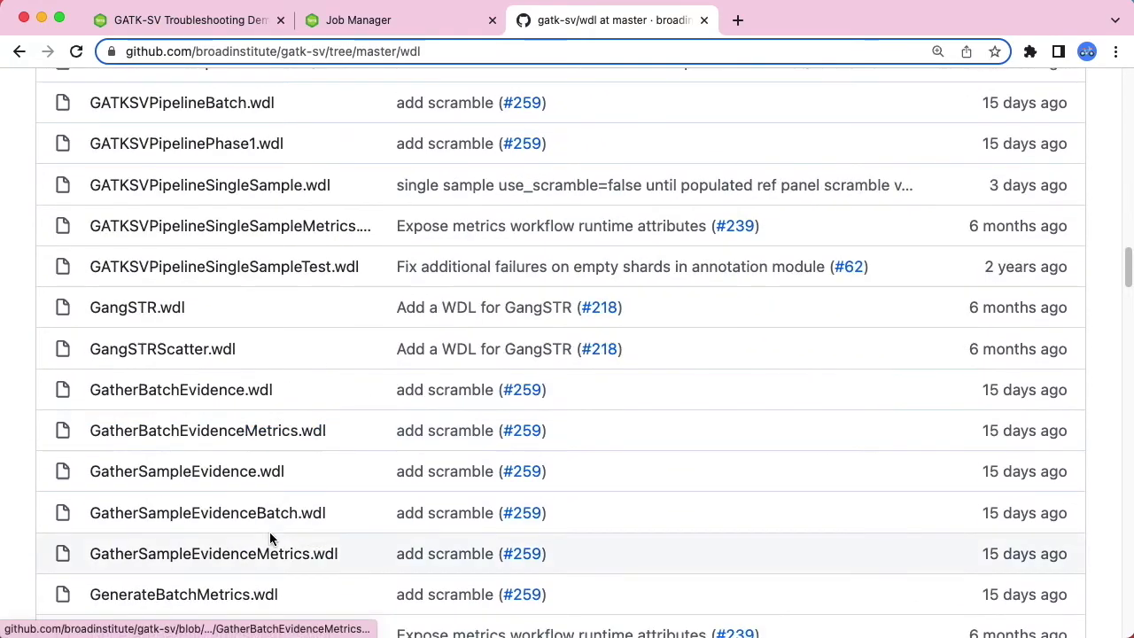
right_click(238, 476)
click(266, 481)
Find Whamg.wdl near the end of the wdl folder and open it in a separate browser tab
scroll(306, 531, down, 20)
scroll(306, 540, down, 20)
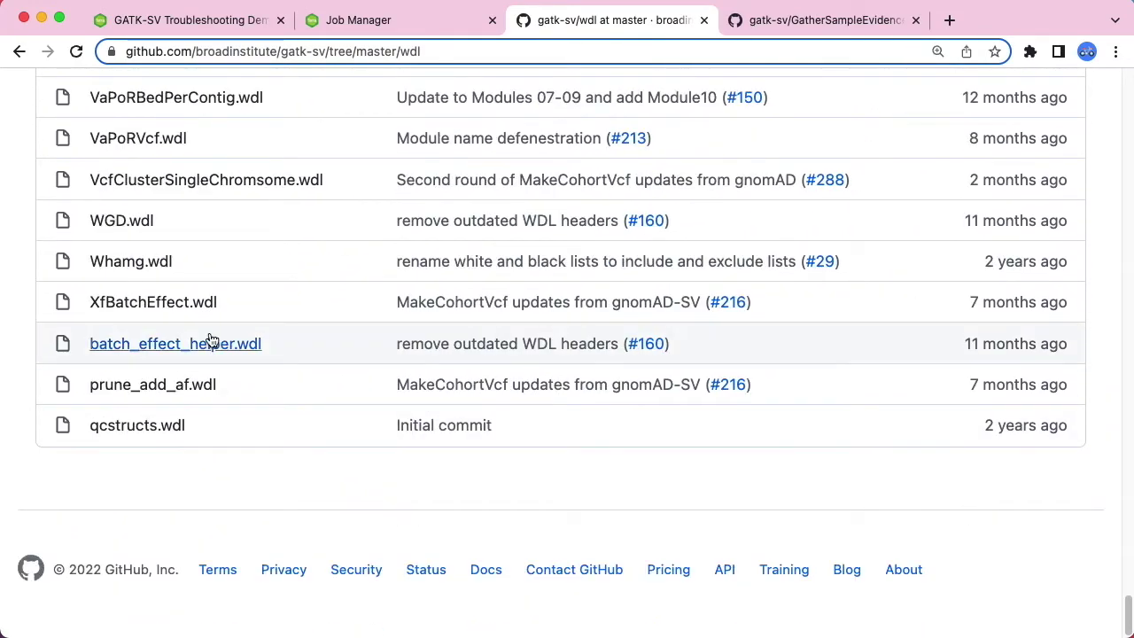
right_click(160, 264)
click(195, 279)
Switch to Job Manager and view the backend log of the failed RunWhamgIncludelist task, then close it
click(381, 19)
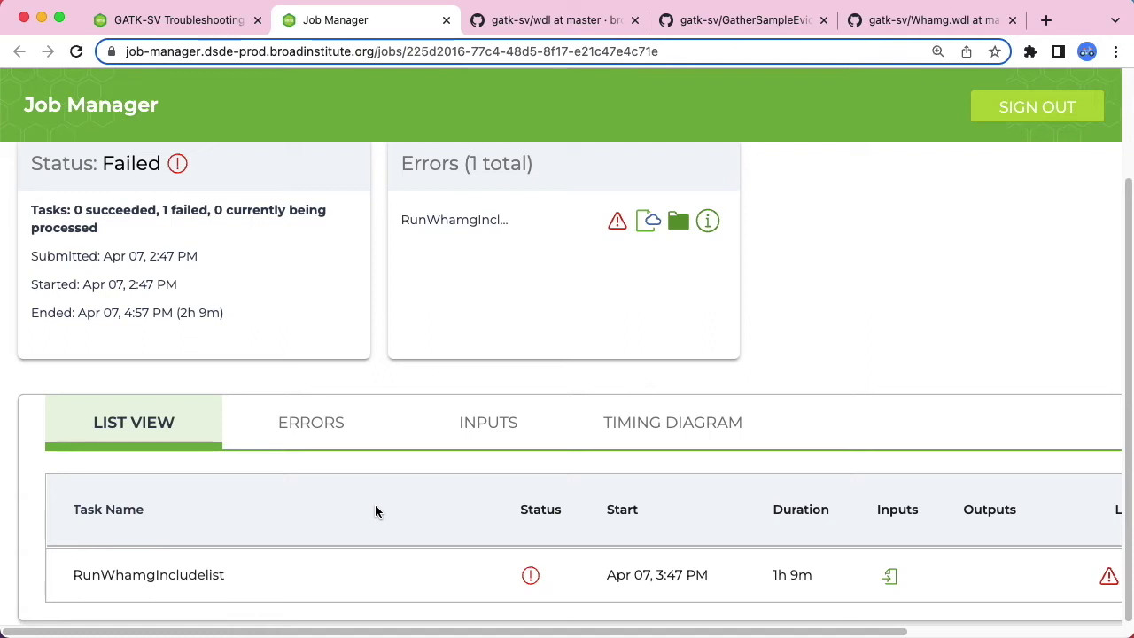
scroll(375, 511, up, 3)
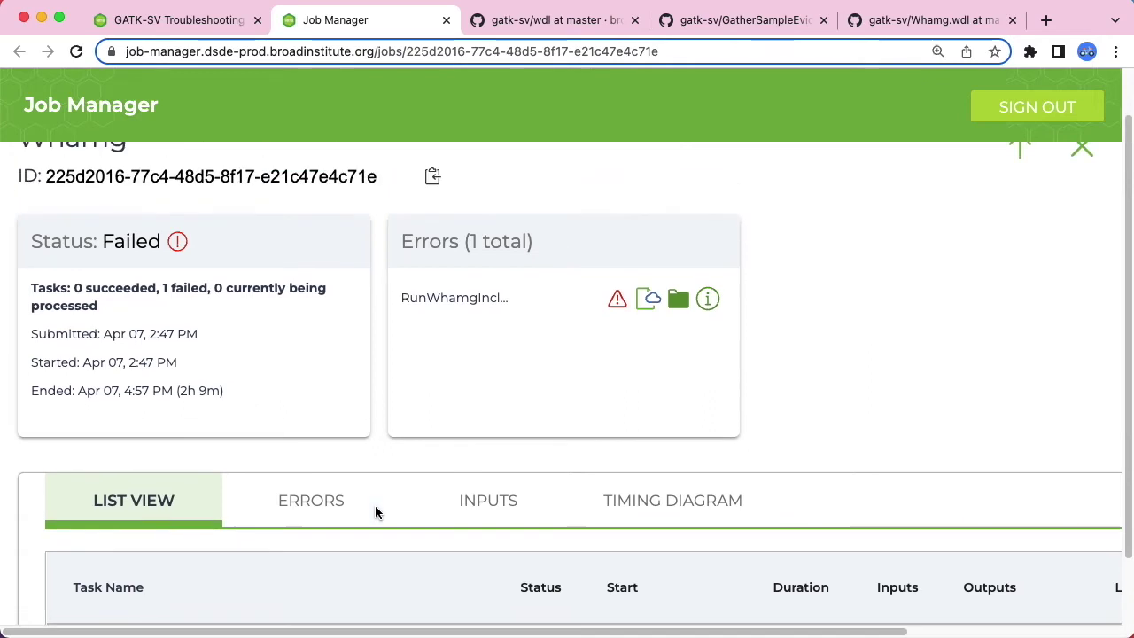
scroll(417, 512, down, 3)
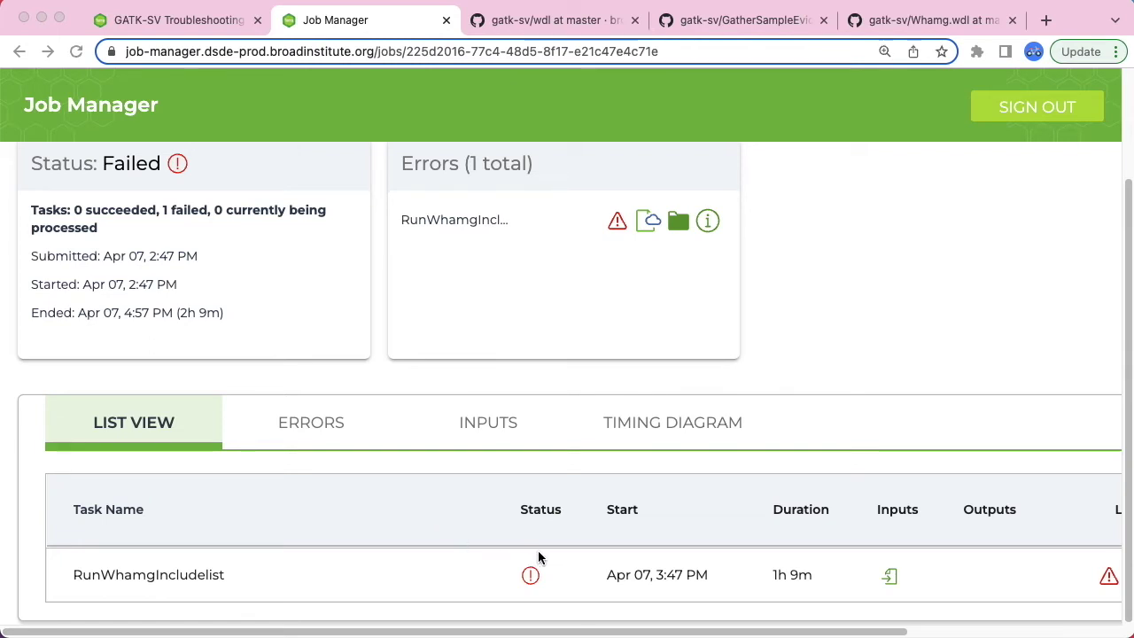
scroll(538, 555, right, 5)
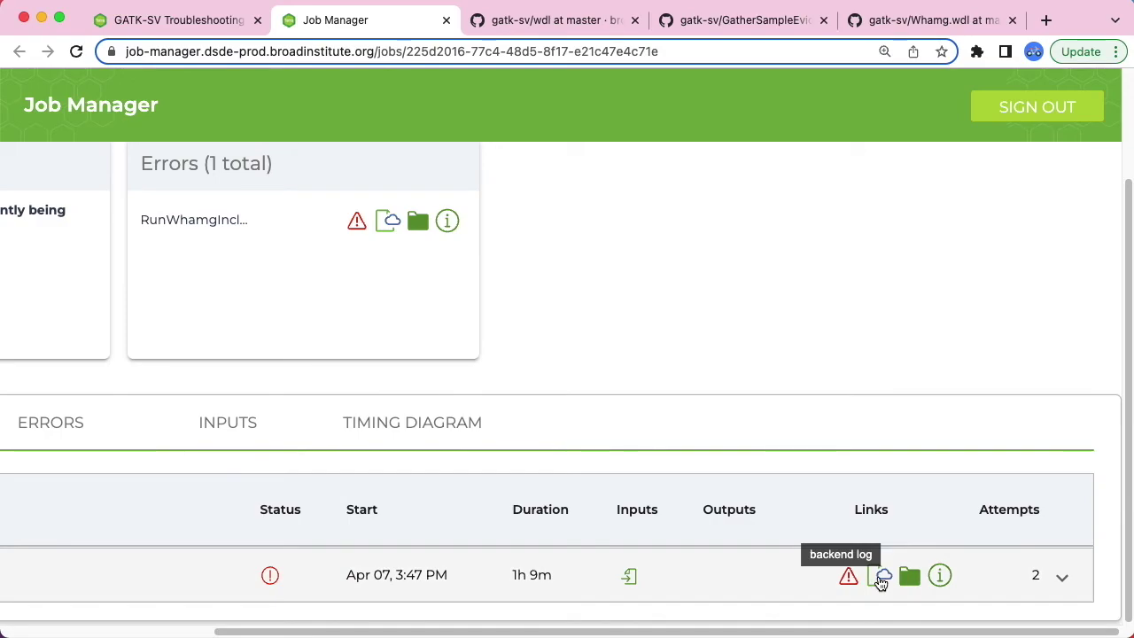
click(879, 575)
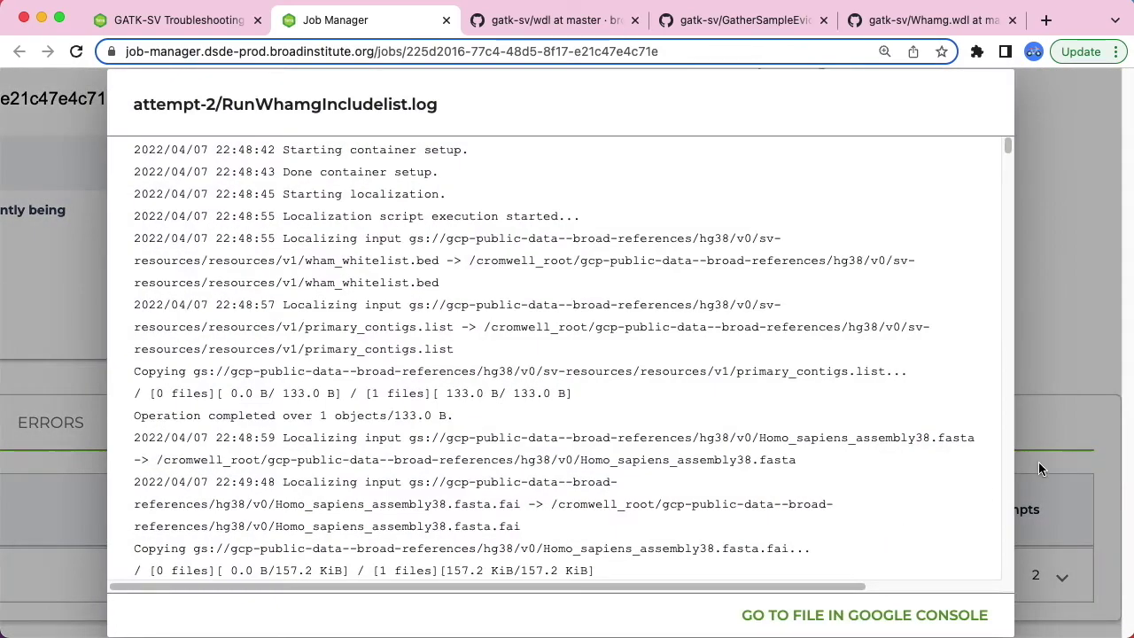
click(1040, 462)
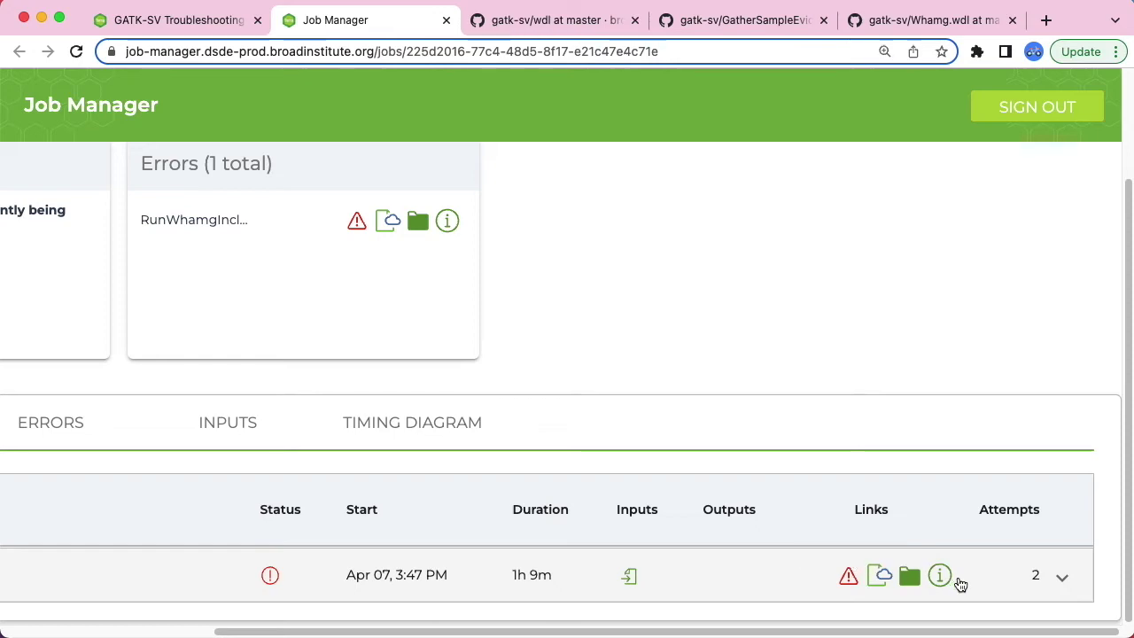
Open the compute details of the RunWhamgIncludelist task and inspect the code and message of its error object
click(940, 576)
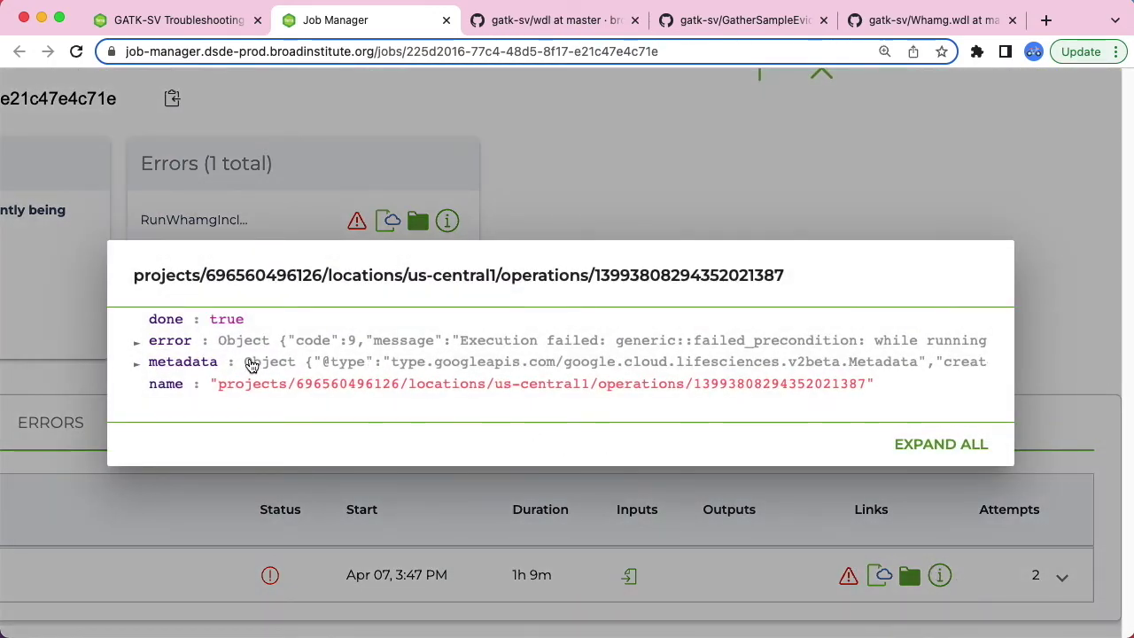
click(137, 344)
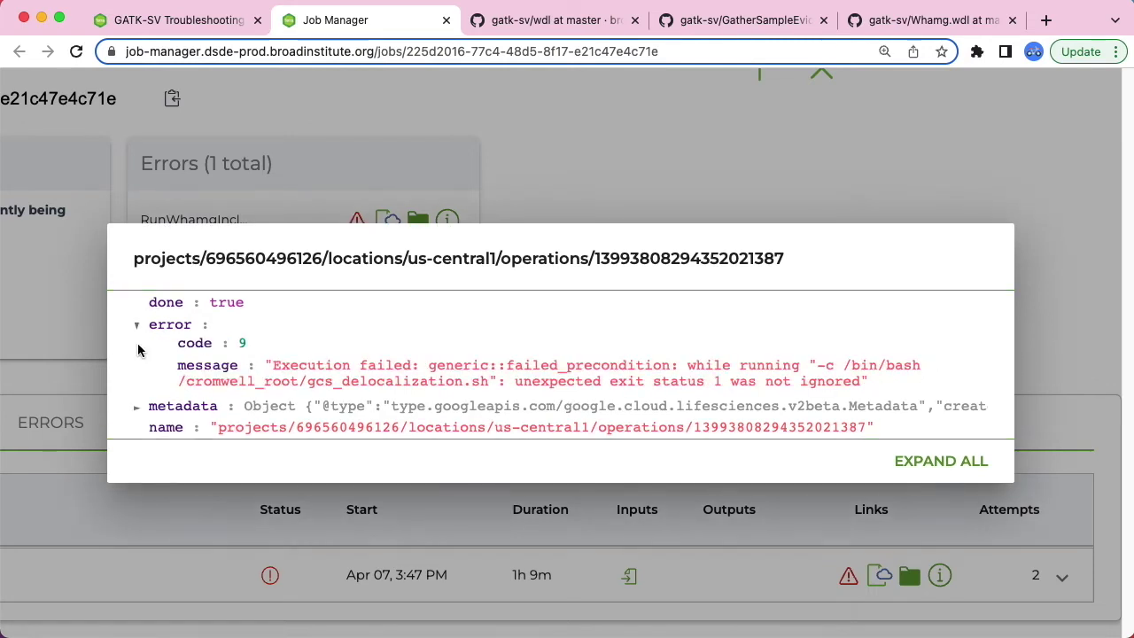
click(137, 325)
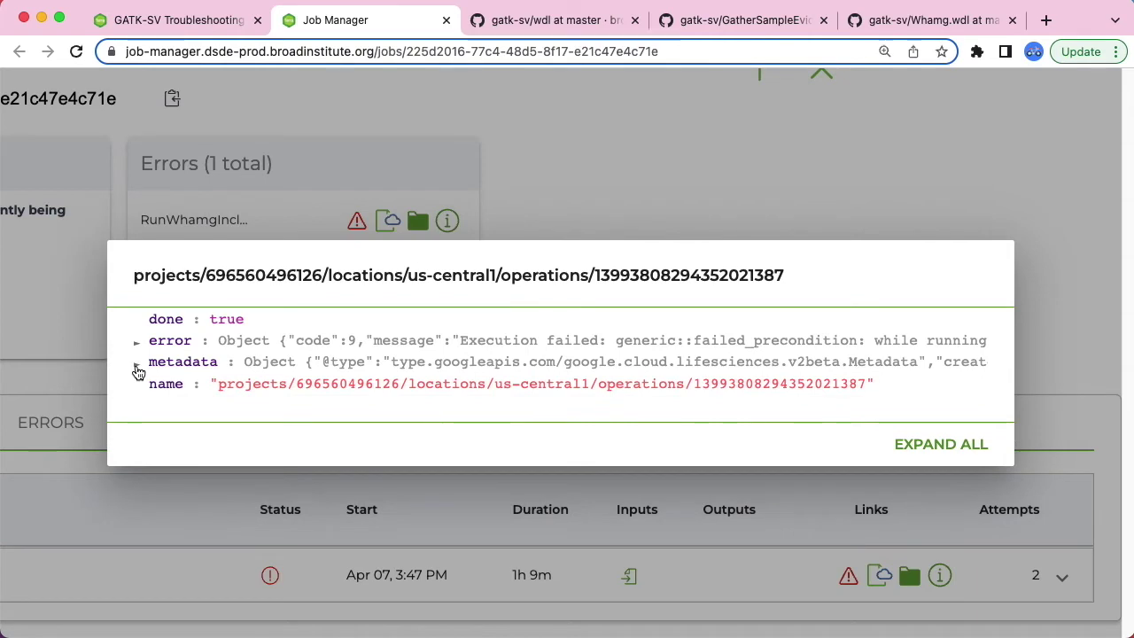
Expand the pipeline section of the compute metadata and check the memory size and unit in its environment object
click(136, 364)
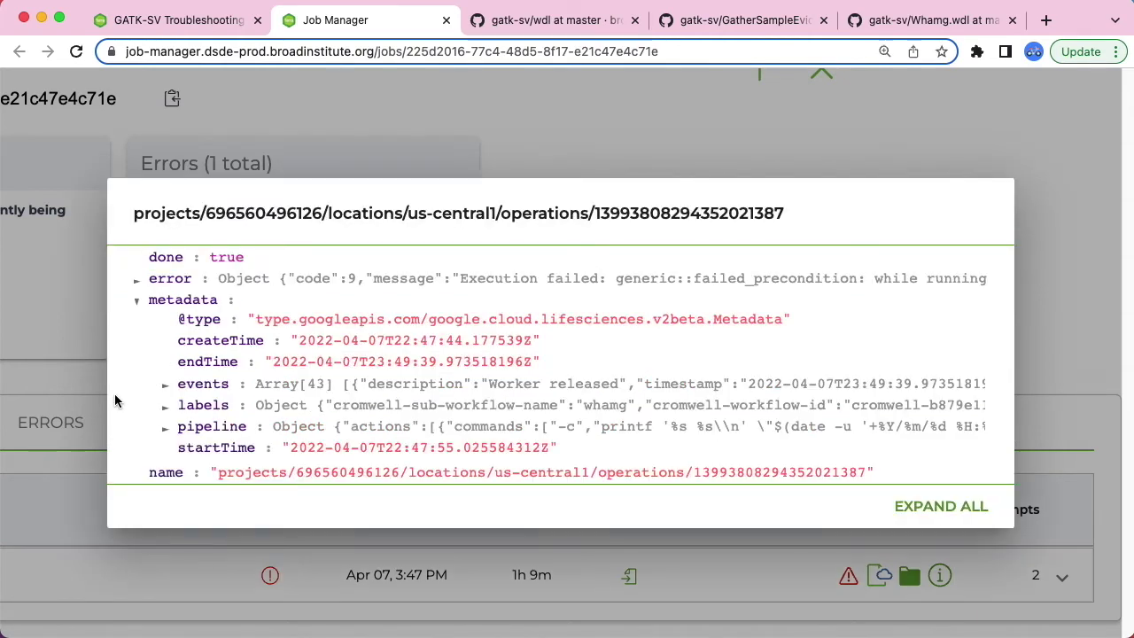
click(165, 429)
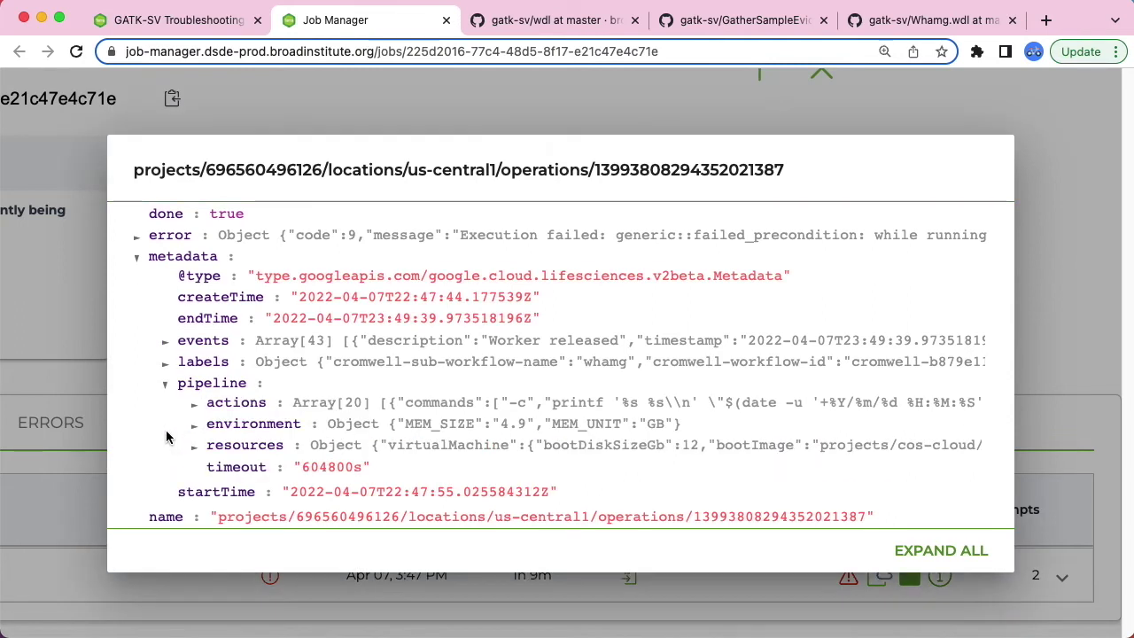
click(195, 448)
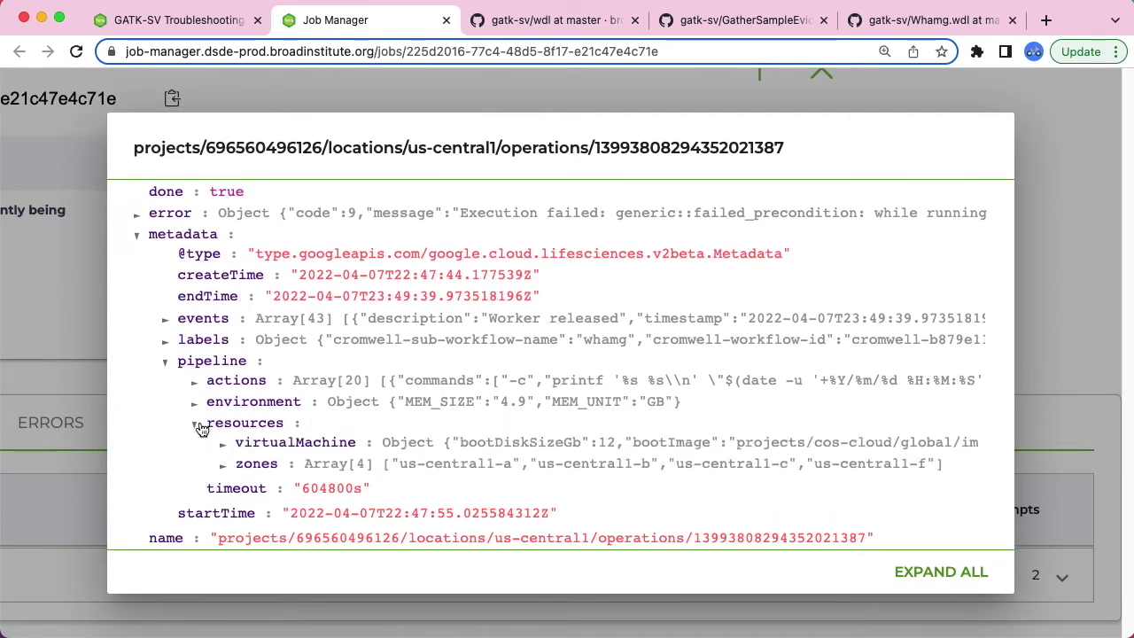
click(195, 409)
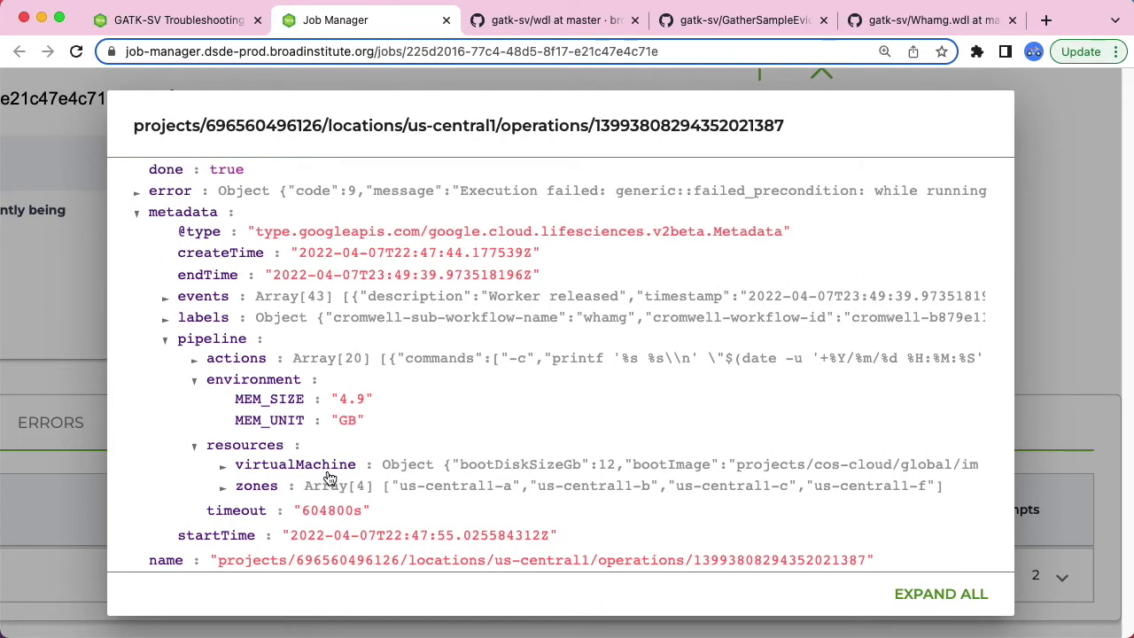
drag(379, 426, 227, 399)
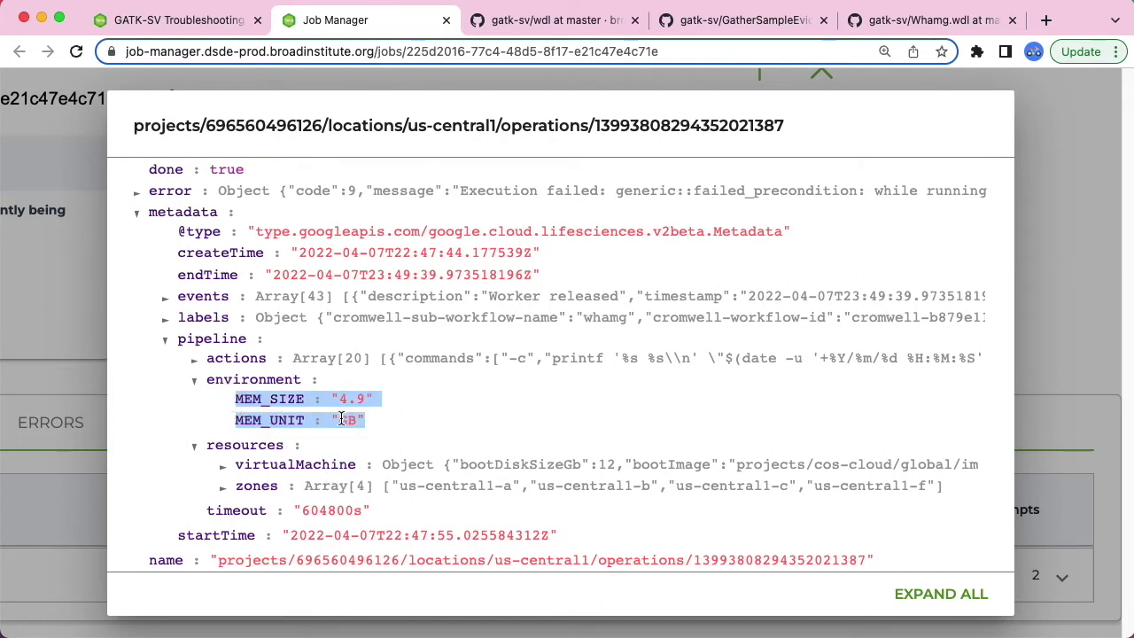
click(324, 435)
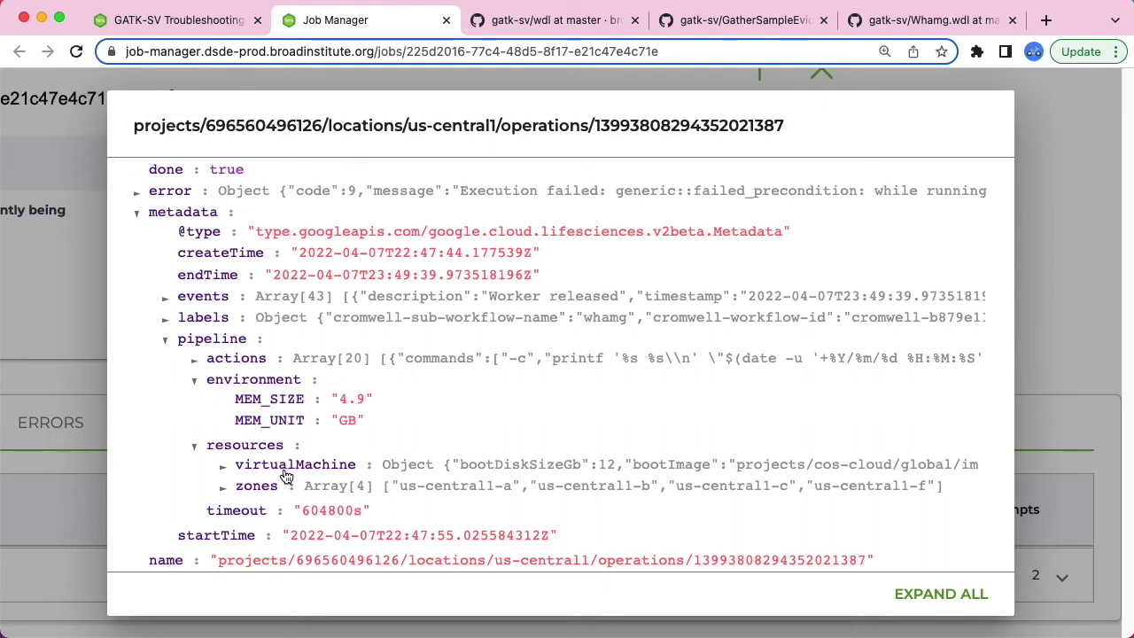
Examine the virtual machine's disks alongside the memory settings, then close the compute details
click(228, 472)
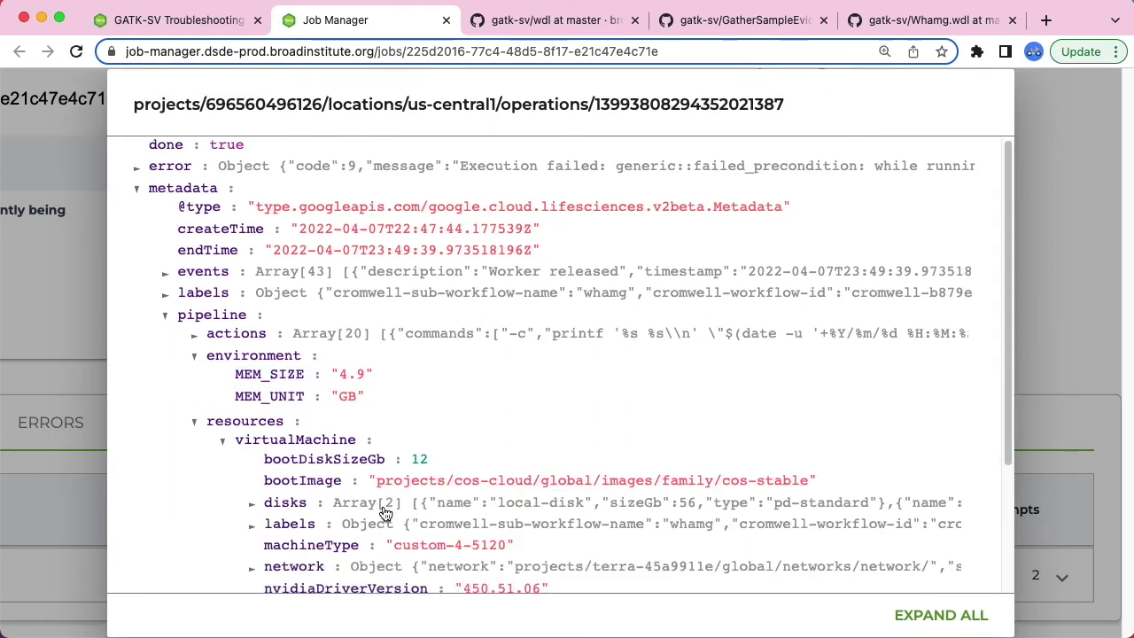
scroll(308, 449, down, 2)
click(252, 427)
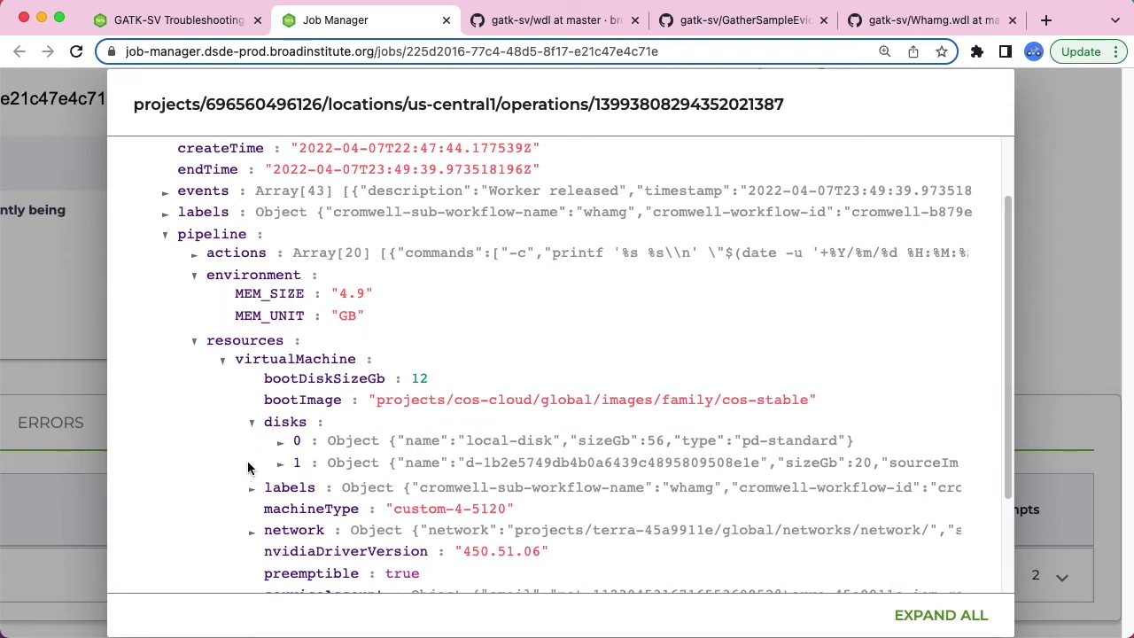
drag(368, 321, 236, 288)
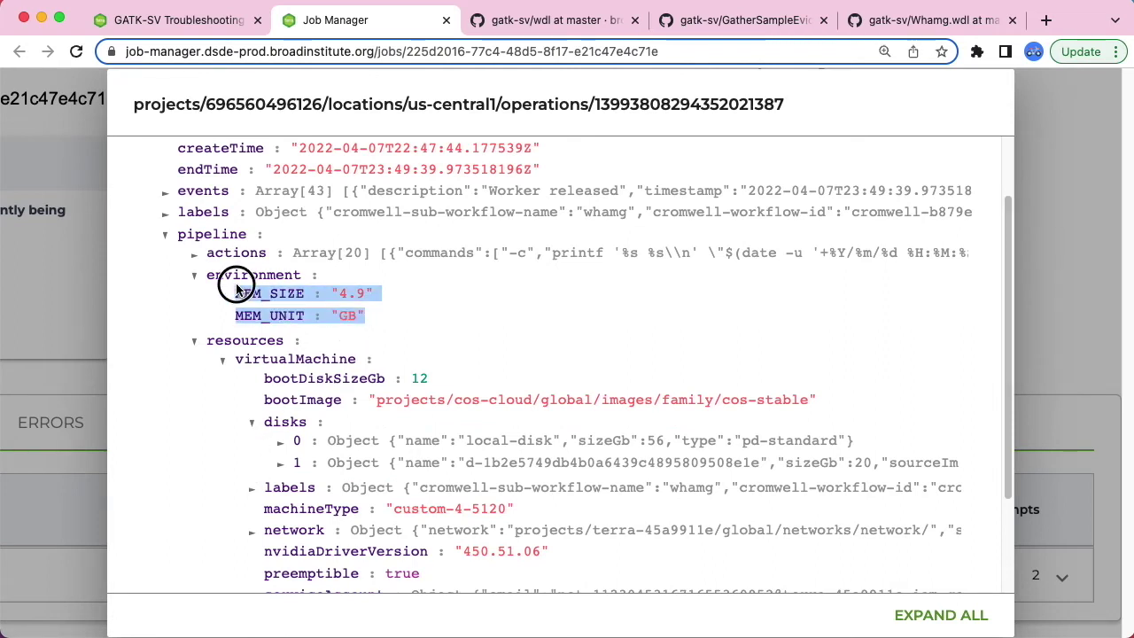
click(376, 326)
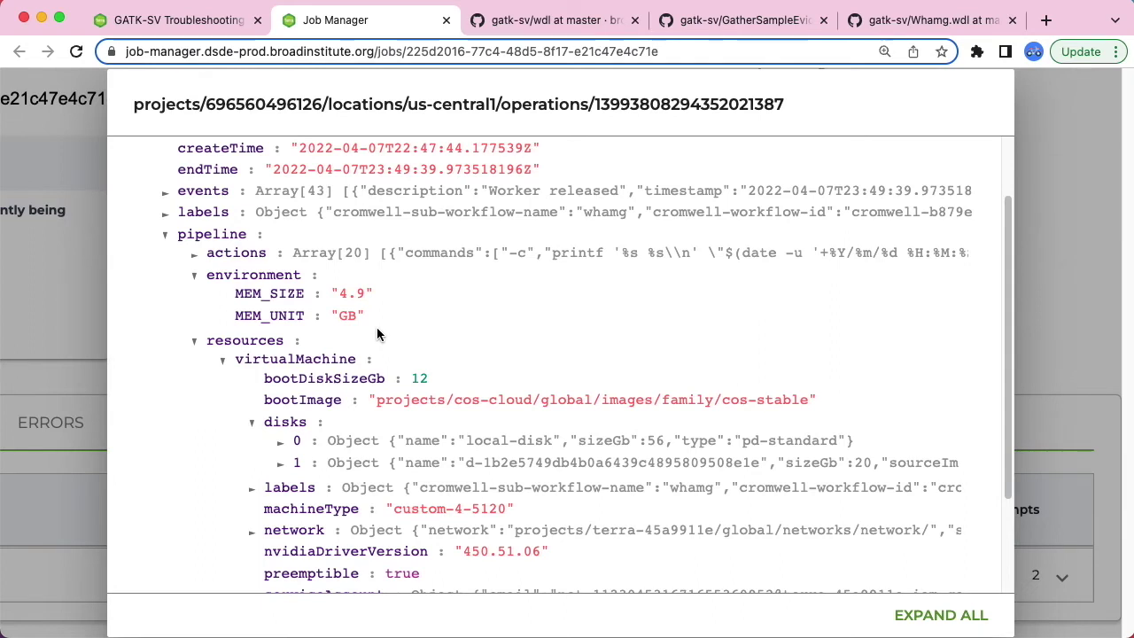
click(1038, 333)
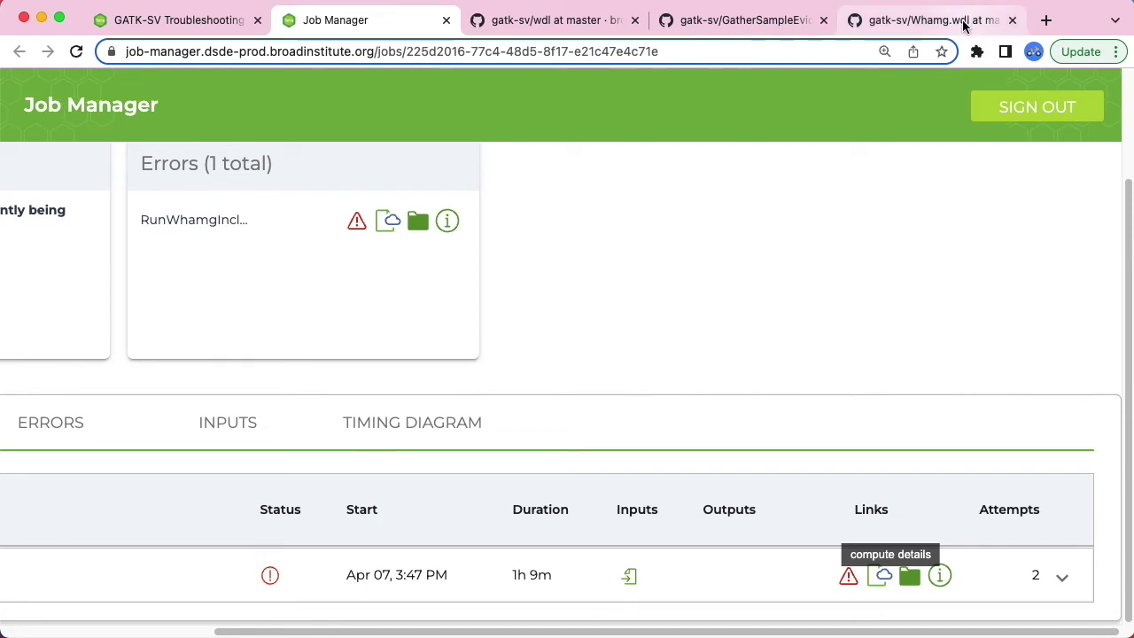
Switch to Whamg.wdl on GitHub and locate the RunWhamgIncludelist call, highlighting its name
click(909, 30)
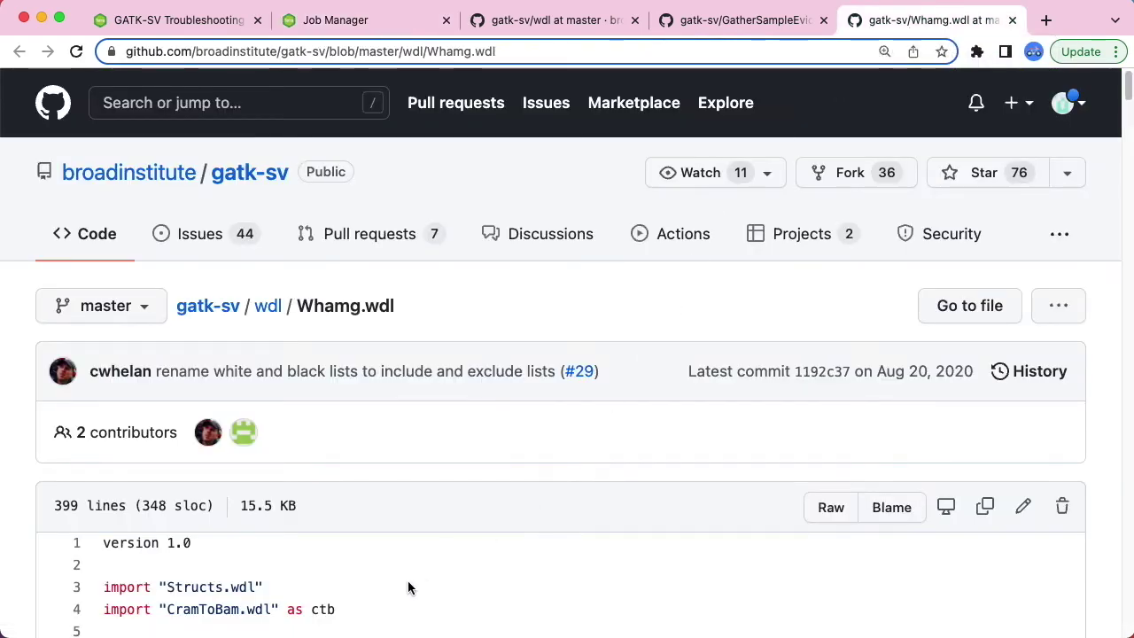
scroll(403, 589, down, 5)
scroll(403, 592, down, 10)
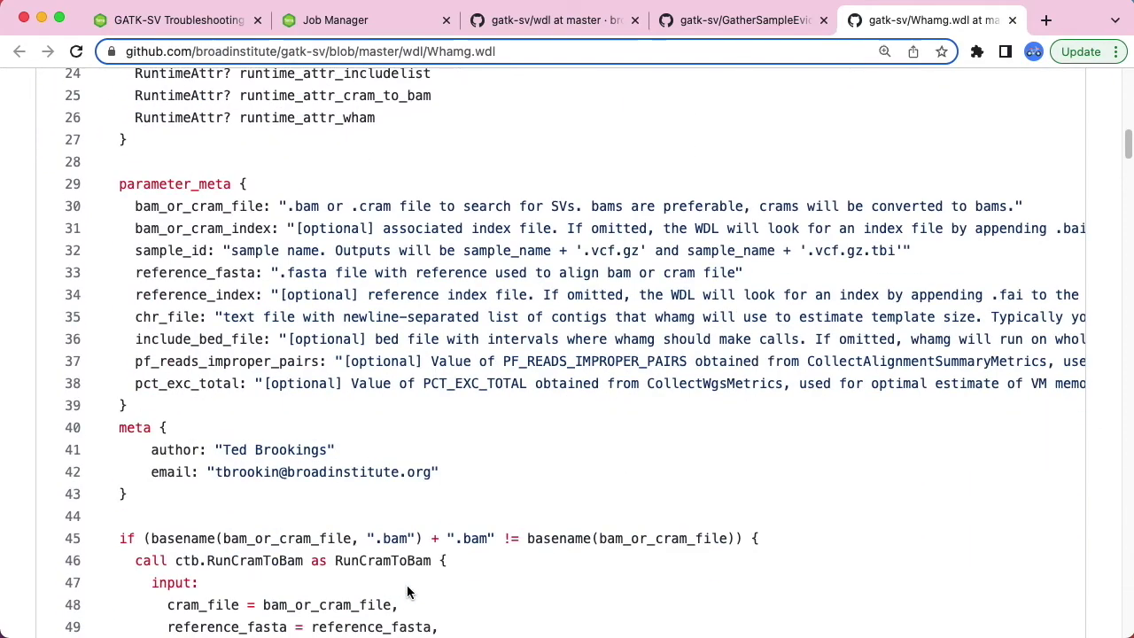
scroll(407, 589, down, 8)
scroll(407, 587, down, 3)
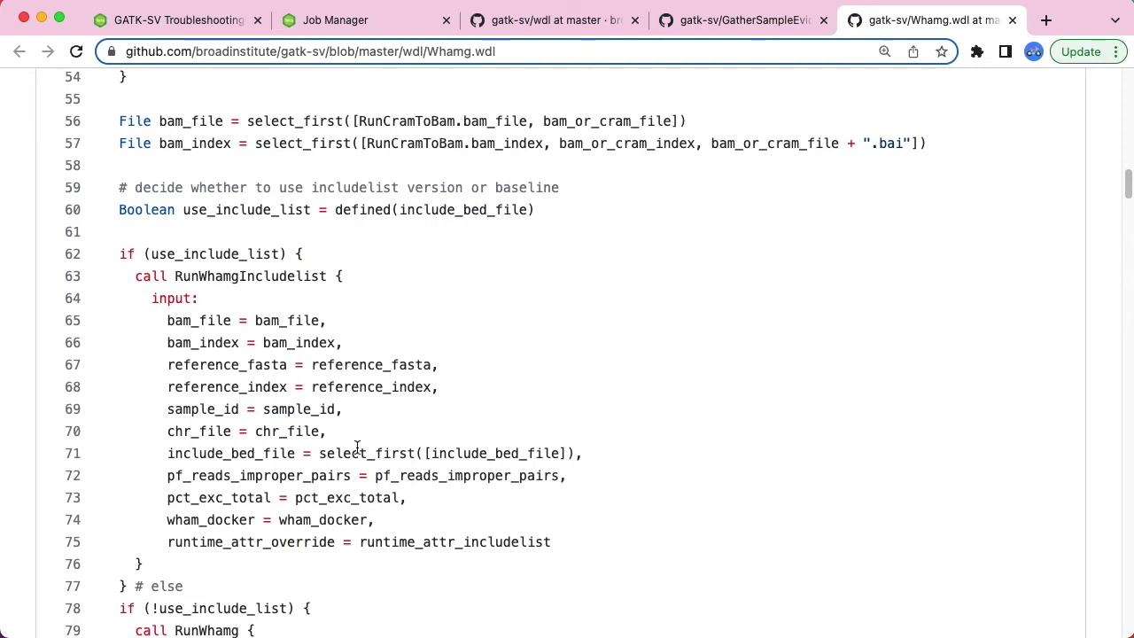
drag(175, 277, 330, 285)
click(329, 285)
In the RunWhamgIncludelist call, highlight runtime_attr_override and the runtime_attr_includelist variable assigned to it
drag(167, 542, 341, 555)
click(340, 556)
drag(358, 546, 551, 541)
click(564, 549)
Switch to GatherSampleEvidence.wdl, find the wham.Whamg call, and highlight its runtime_attr_includelist = runtime_attr_wham_include_list assignment
click(720, 33)
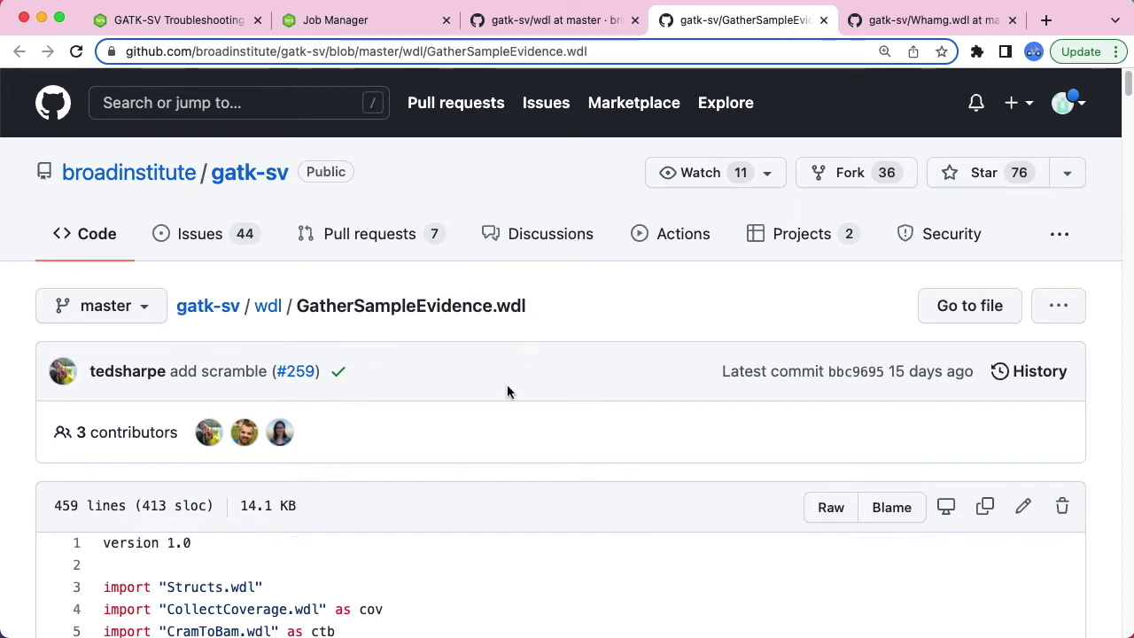
scroll(495, 464, down, 5)
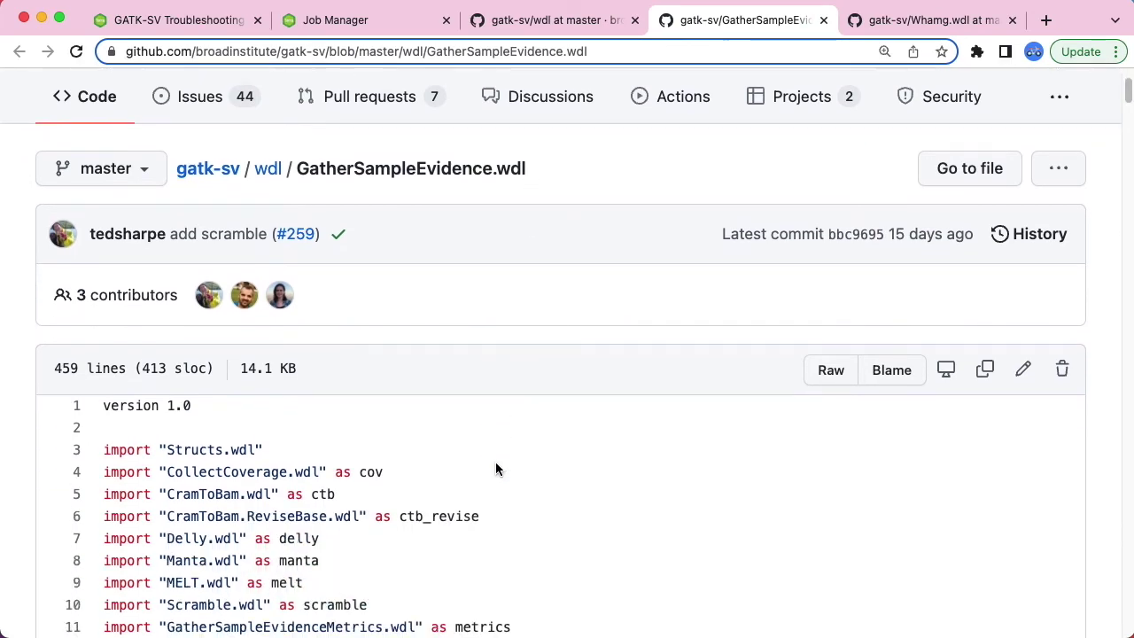
scroll(496, 470, down, 20)
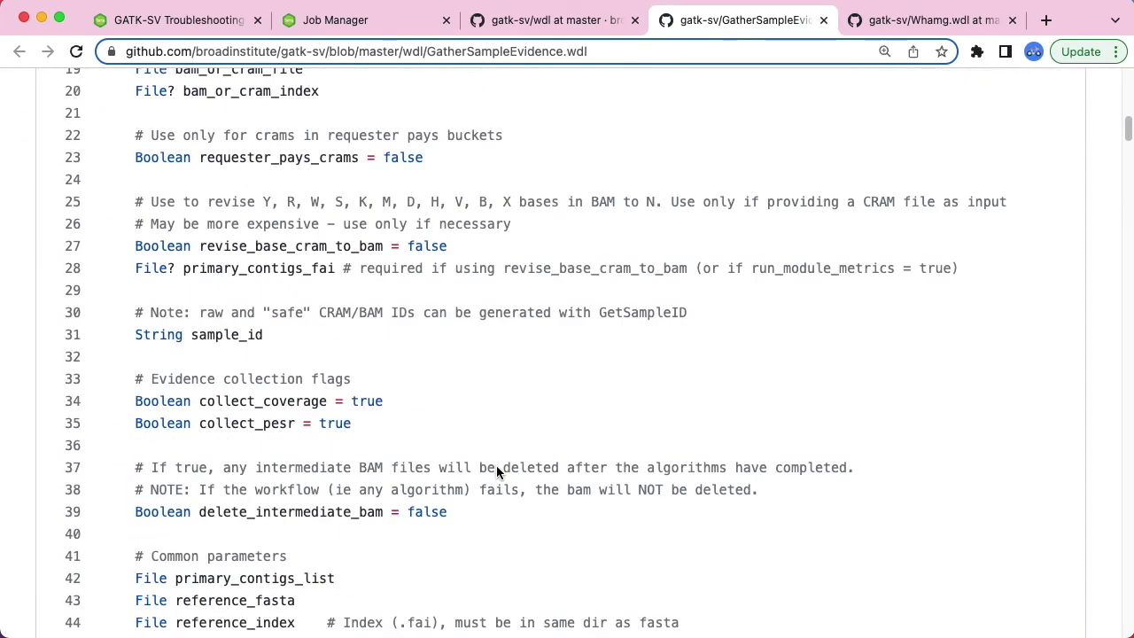
scroll(495, 476, down, 19)
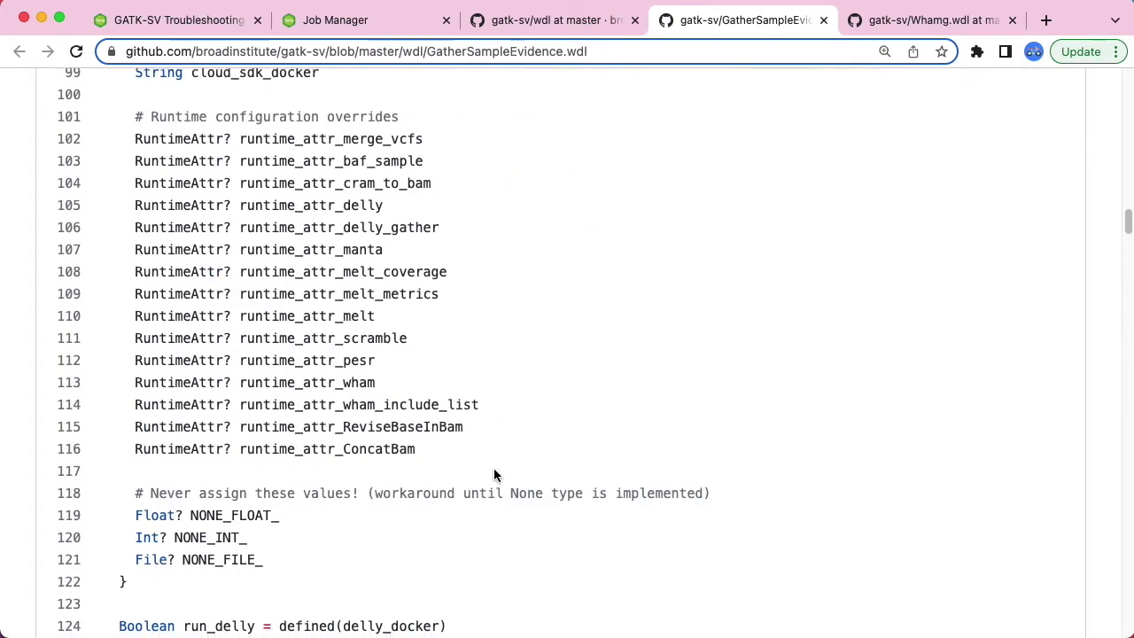
scroll(494, 477, down, 17)
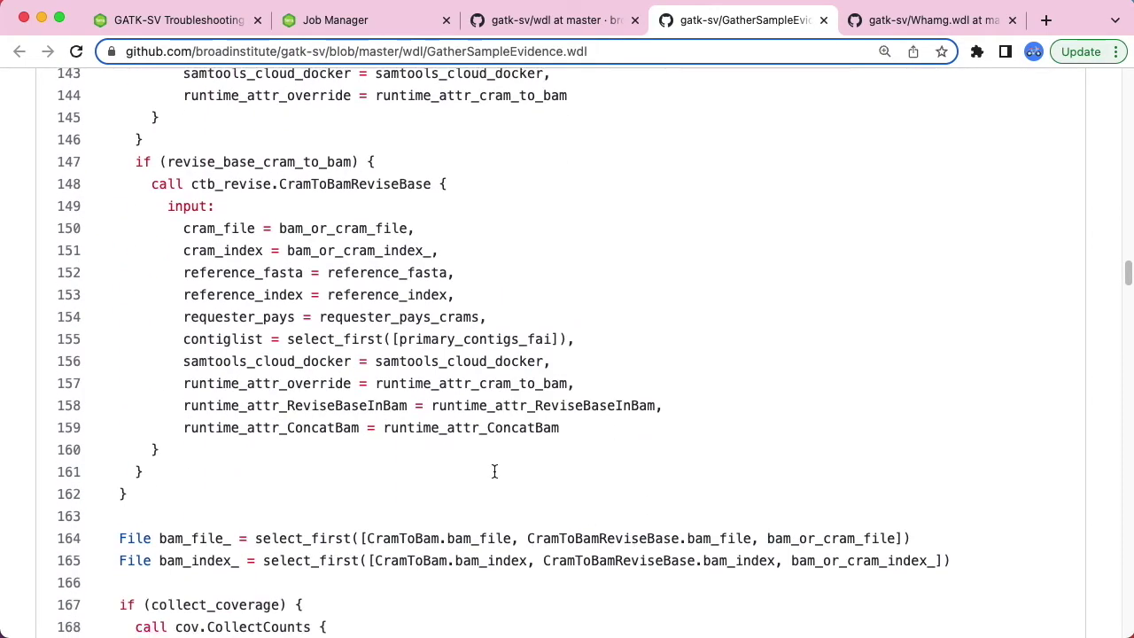
scroll(494, 477, down, 14)
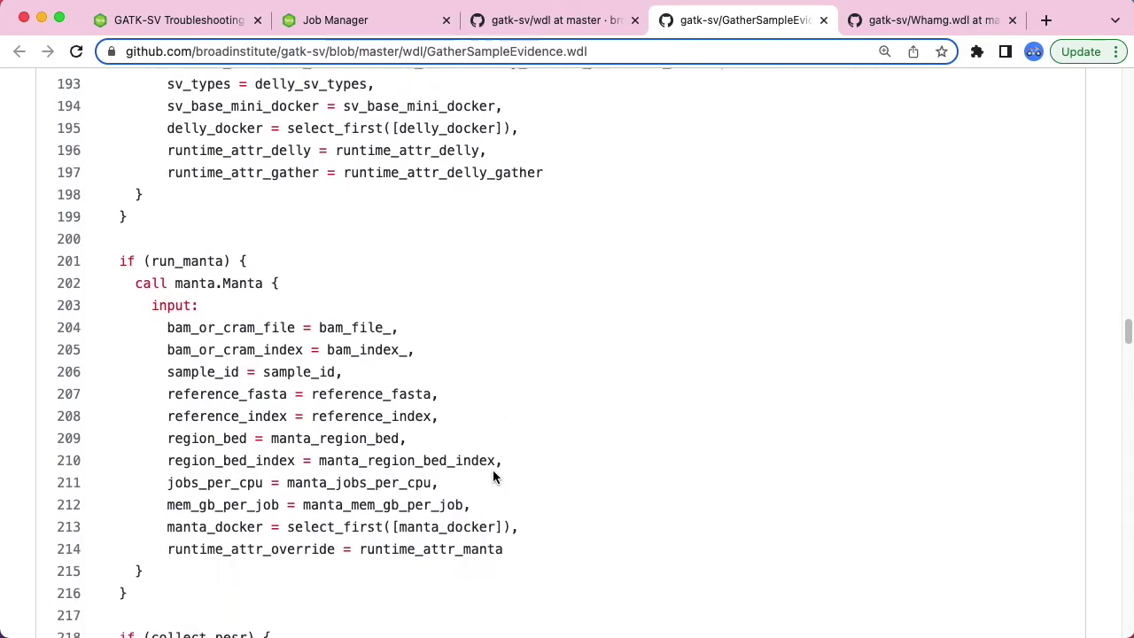
scroll(495, 480, down, 18)
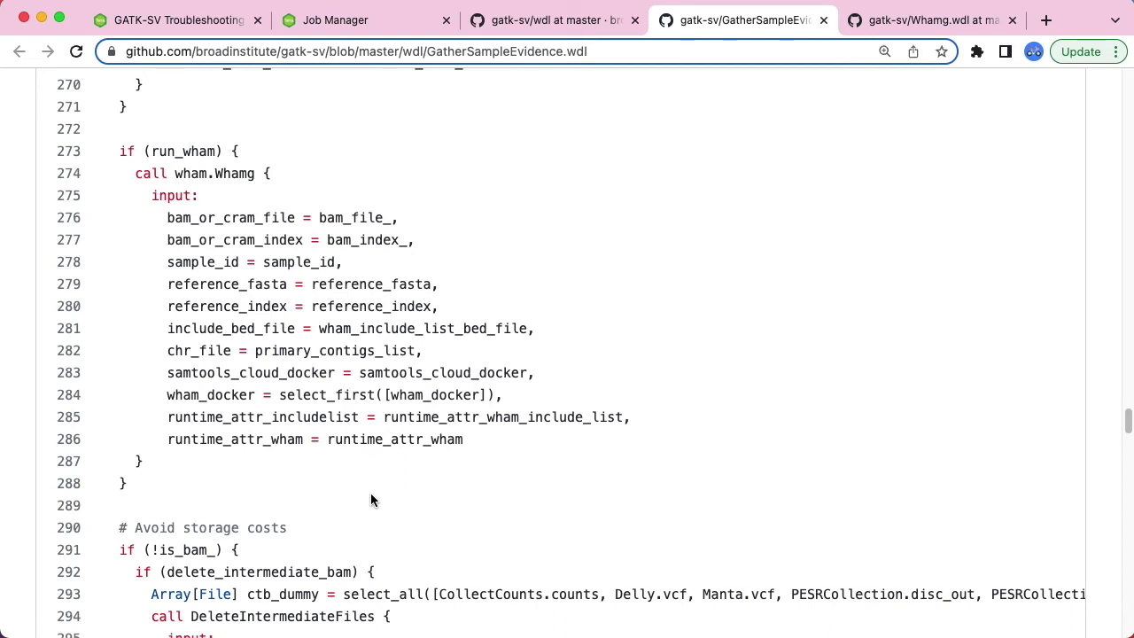
drag(167, 417, 647, 414)
click(359, 417)
click(647, 414)
Switch back to the Terra workspace and open the 01-GatherSampleEvidence workflow's configuration
click(197, 24)
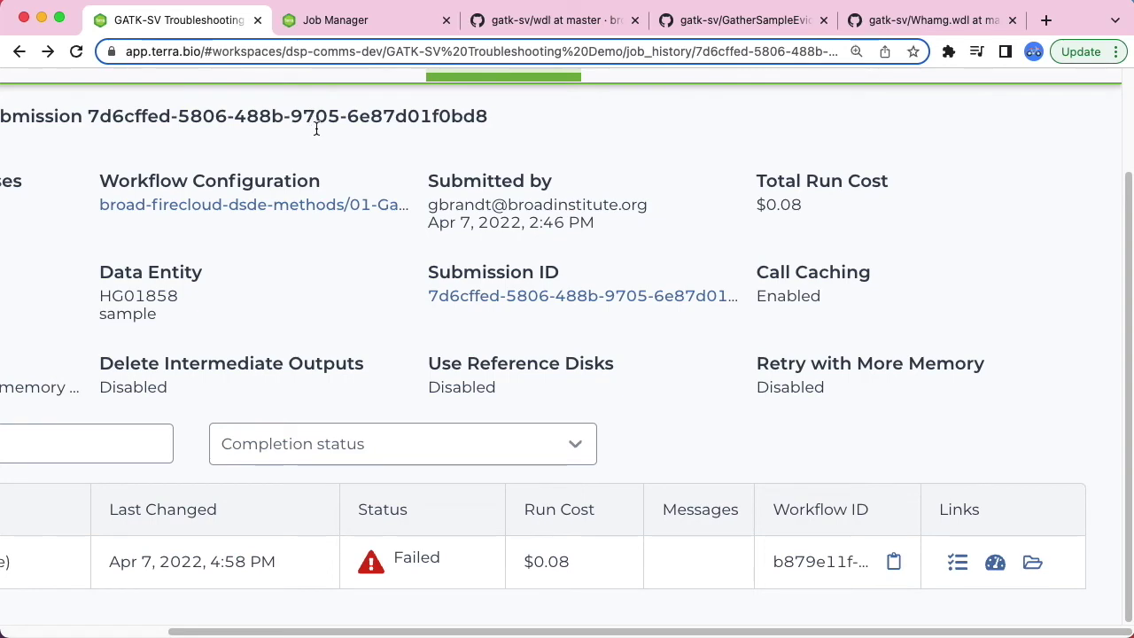
scroll(367, 243, up, 2)
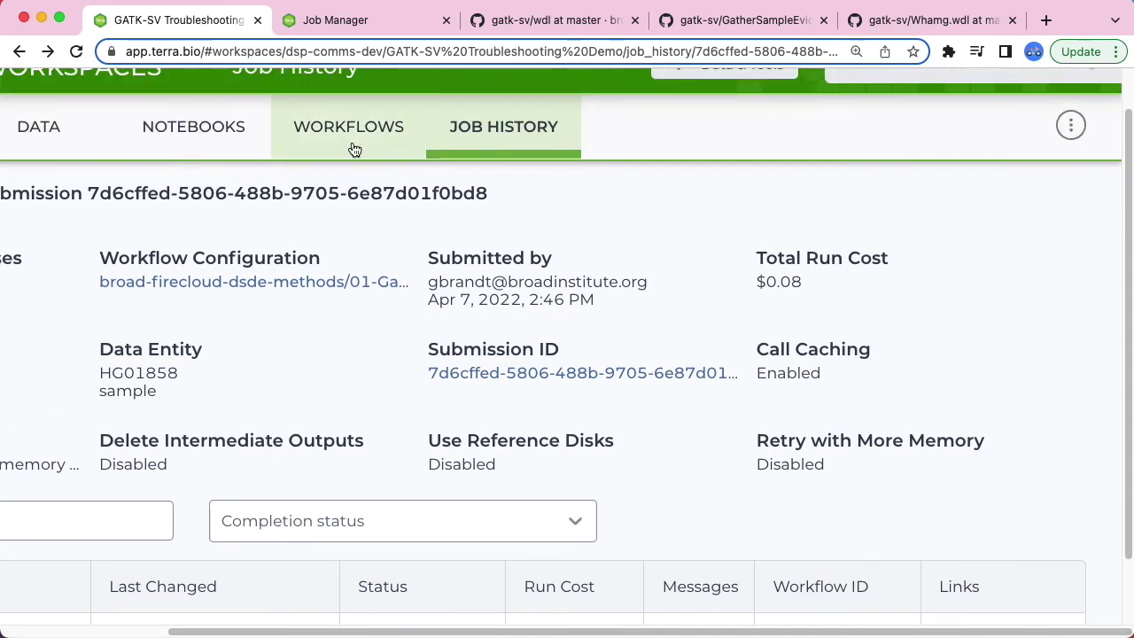
click(350, 131)
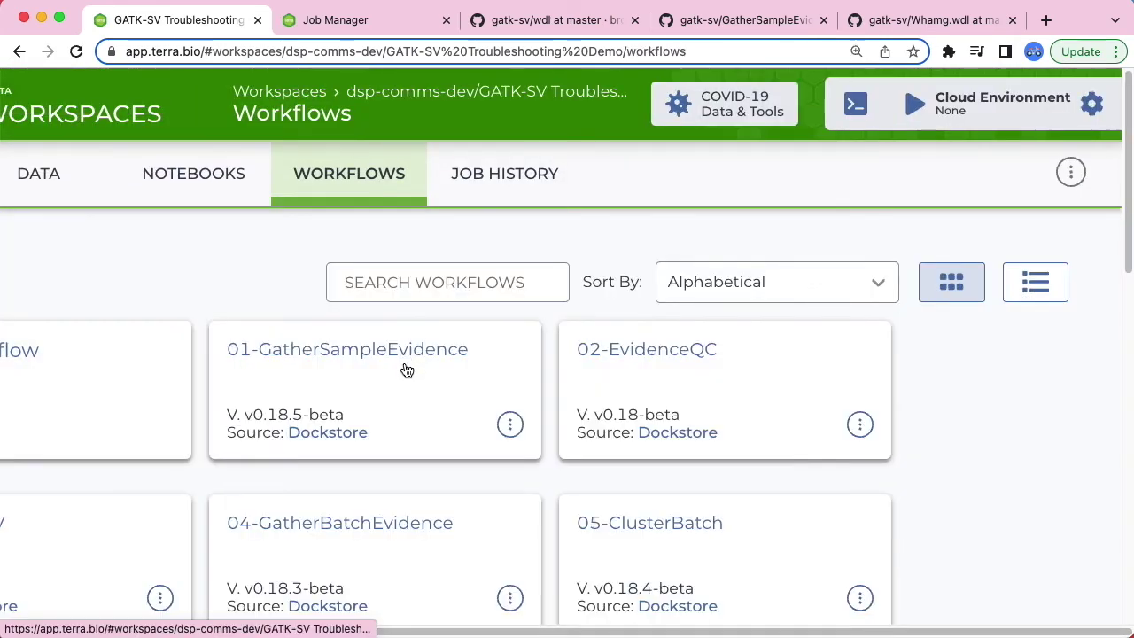
click(406, 355)
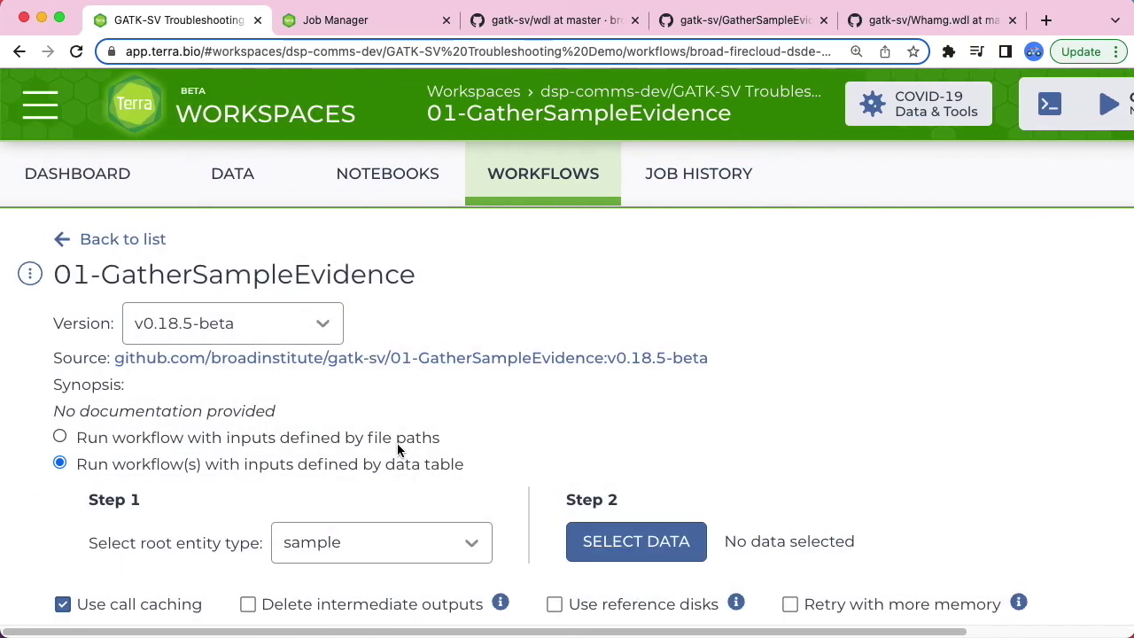
Locate the optional runtime_attr_wham_include_list input of GatherSampleEvidence, highlight its name, and bring its attribute field into view
scroll(397, 443, down, 15)
scroll(396, 441, down, 20)
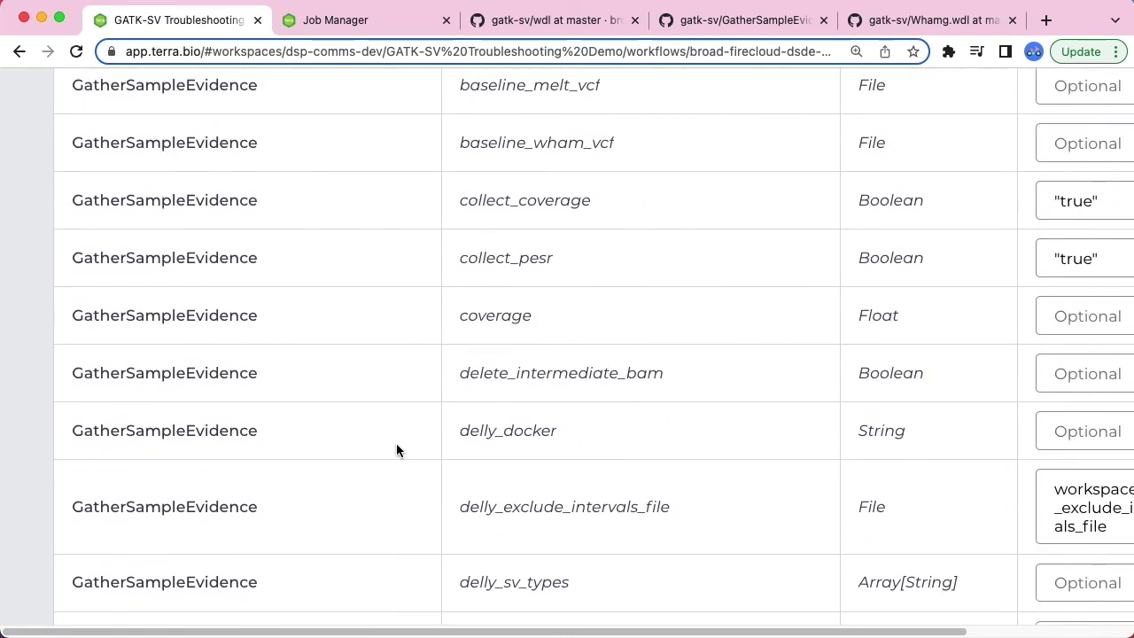
scroll(397, 450, down, 20)
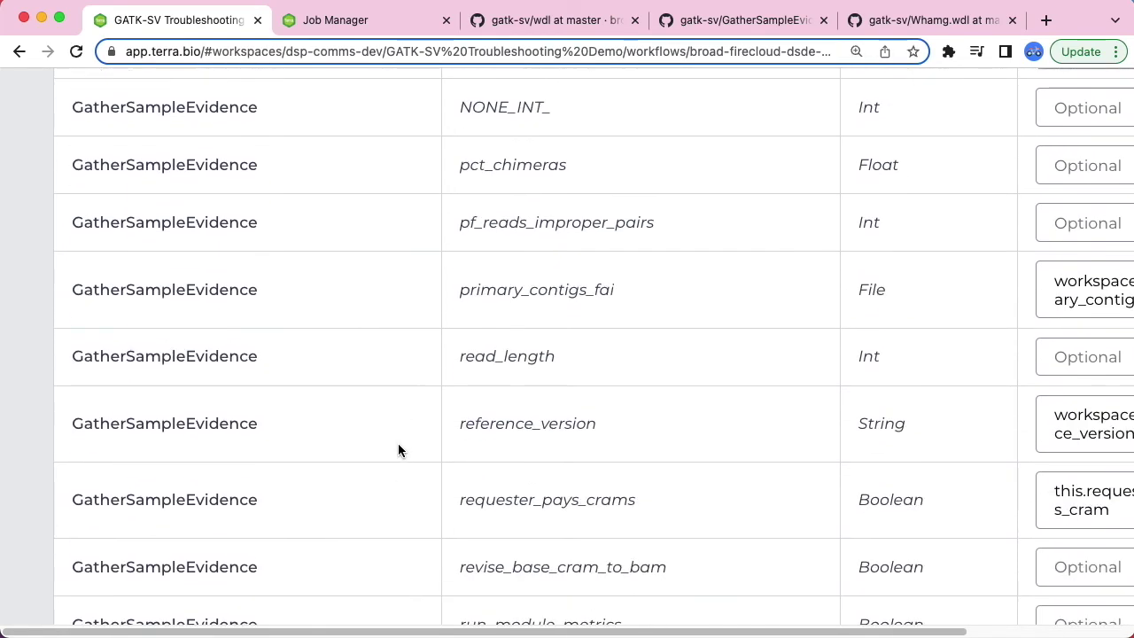
scroll(398, 451, down, 6)
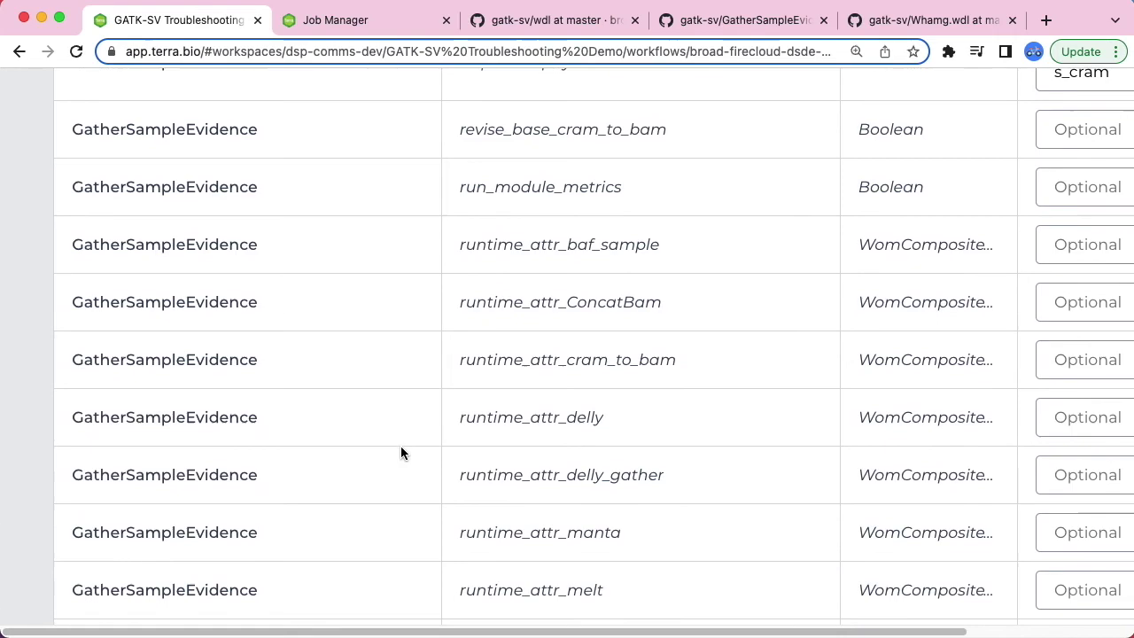
scroll(401, 453, down, 6)
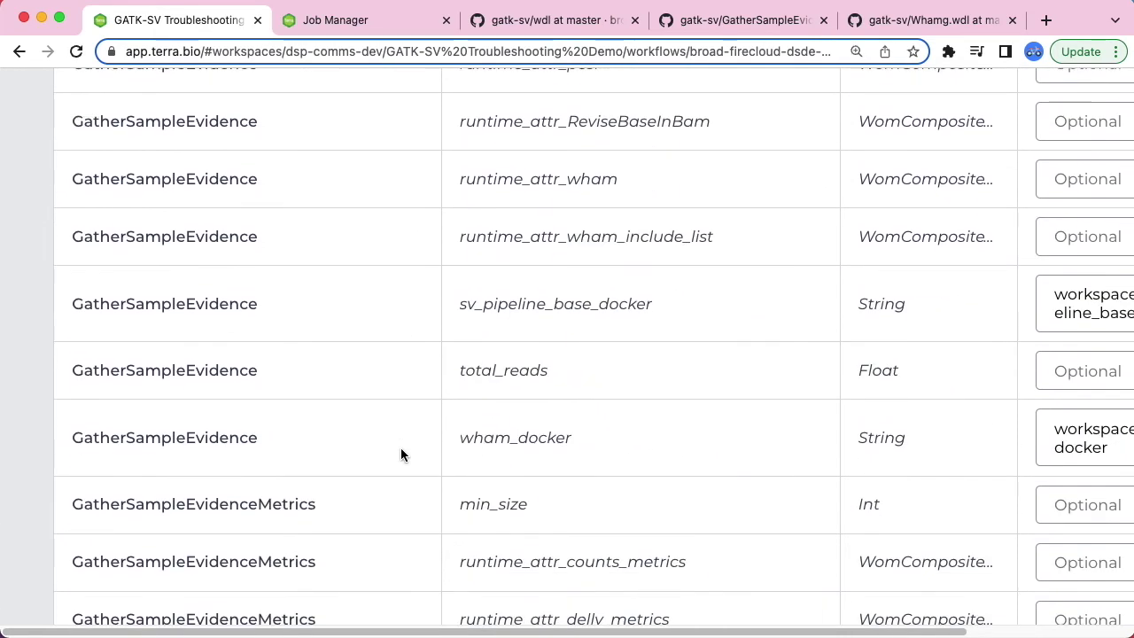
scroll(401, 453, up, 2)
drag(463, 332, 729, 335)
click(729, 335)
scroll(738, 343, right, 3)
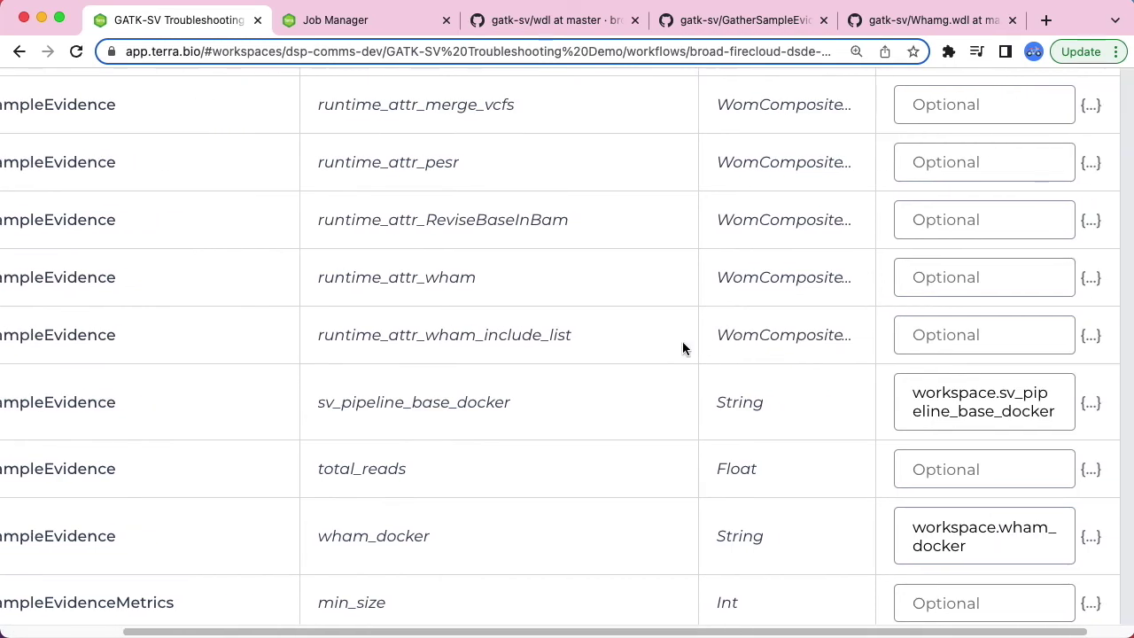
Begin the runtime_attr_wham_include_list attribute with the memory override {"mem_gb":10, leaving the closing brace off
click(923, 332)
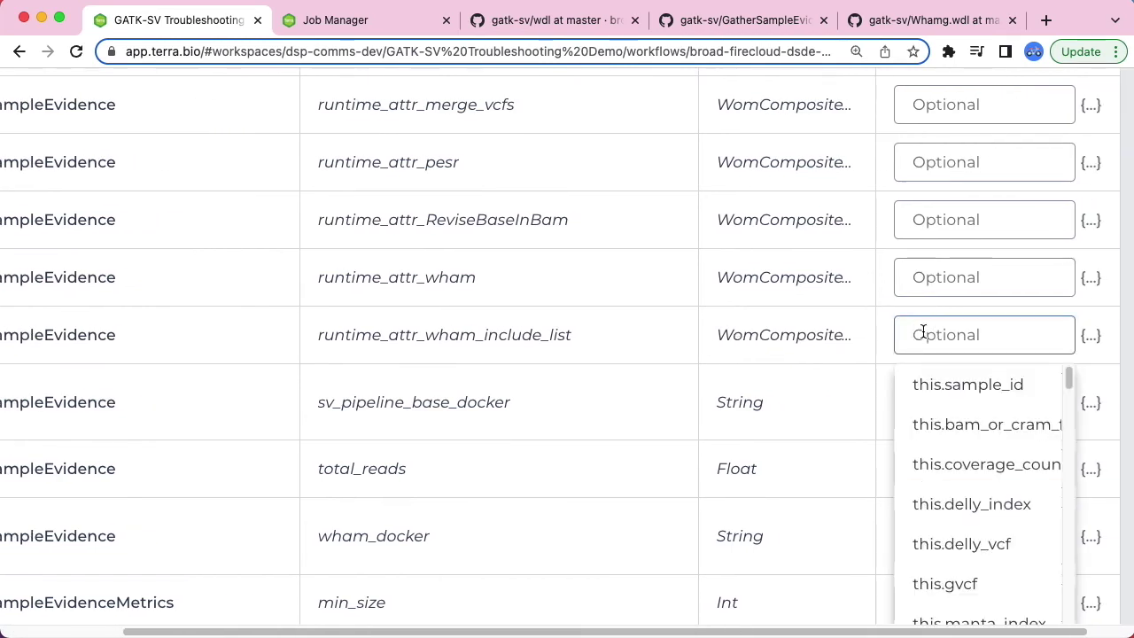
text({")
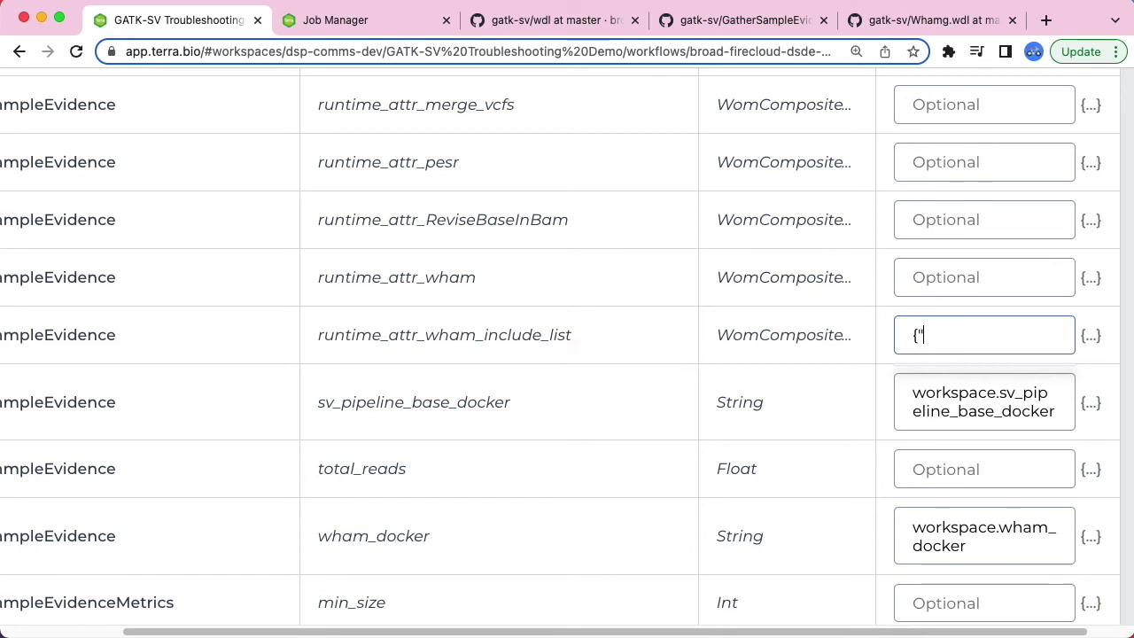
text(mem_gb")
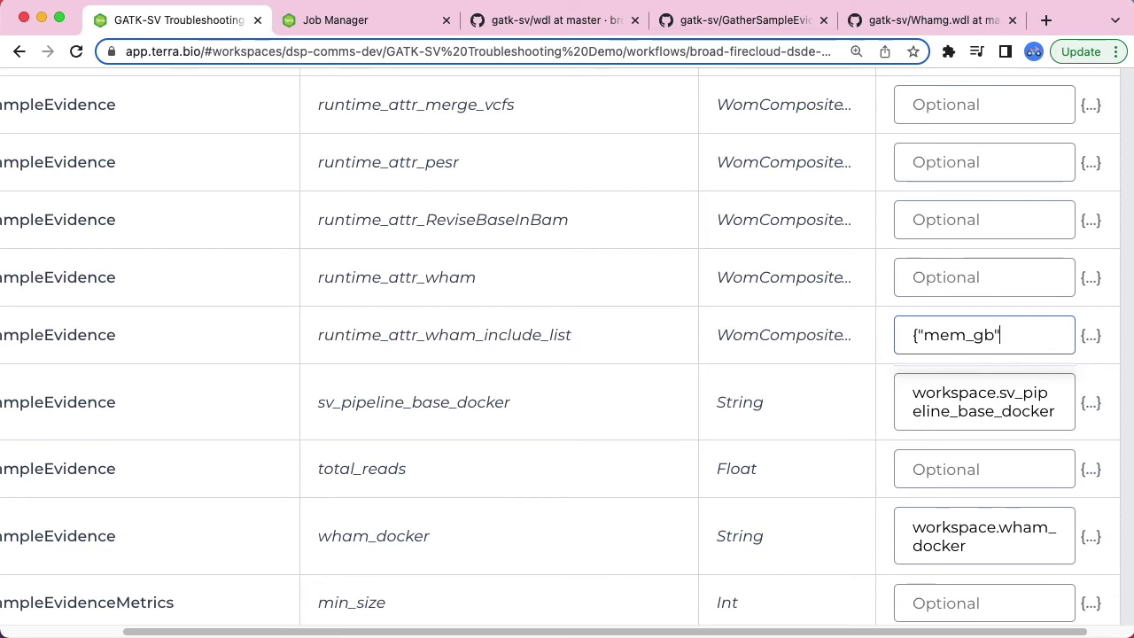
text(:10)
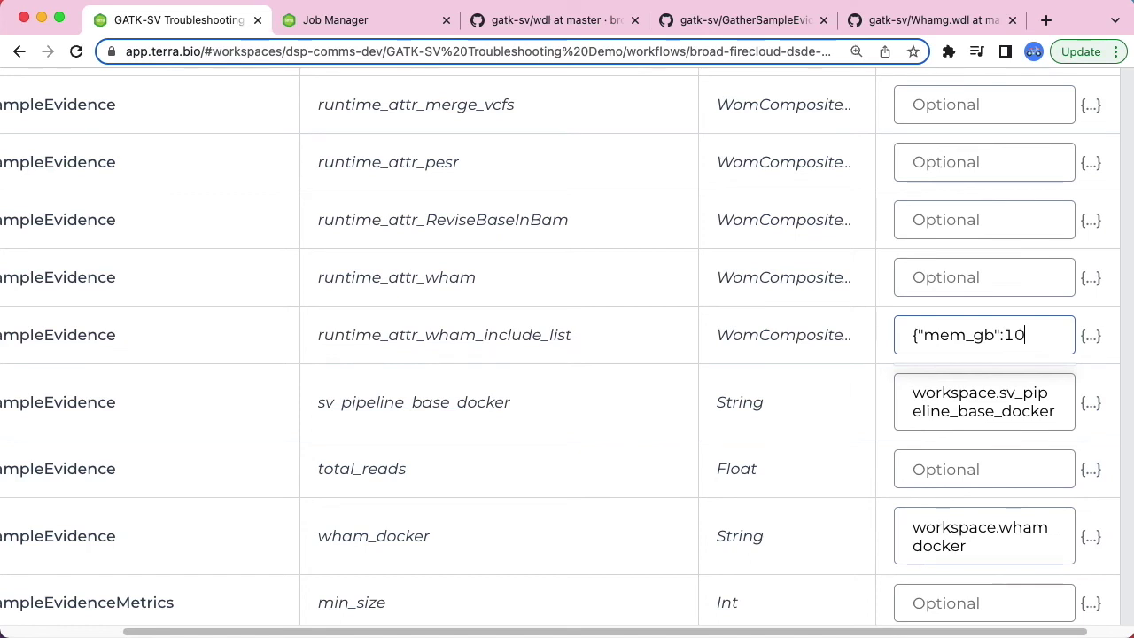
Try appending a comma-separated "disk_gb" entry with a placeholder value after the memory override, and remove it again
text(,"disk)
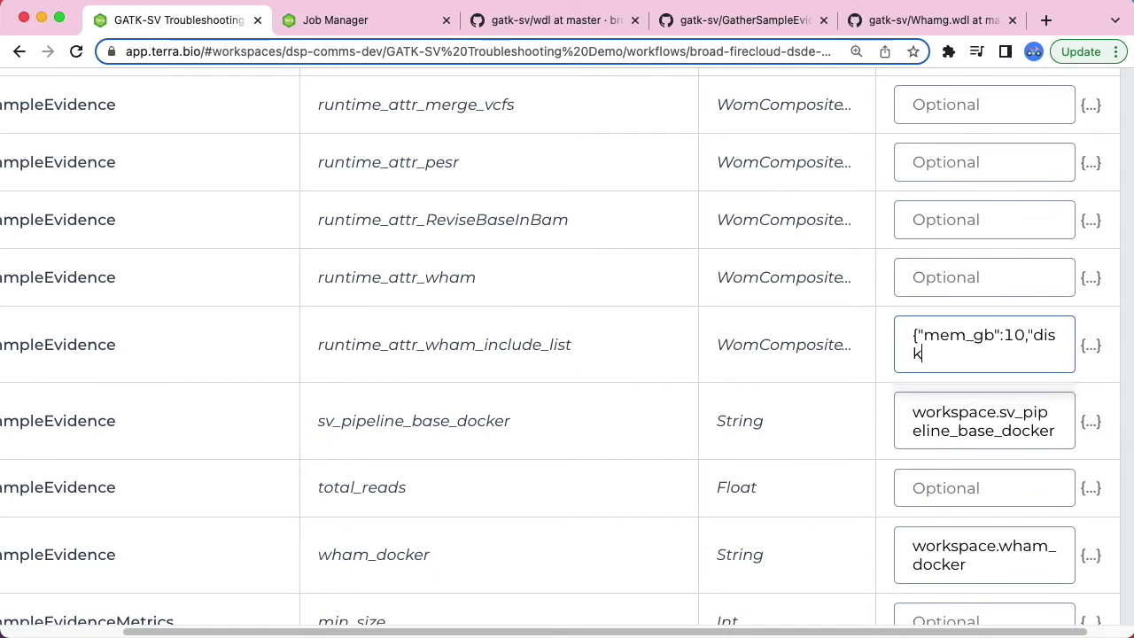
text(_gb":)
text(__)
text(})
key(BackSpace)
key(BackSpace)
key(BackSpace)
key(BackSpace)
key(BackSpace)
key(BackSpace)
key(BackSpace)
key(BackSpace)
key(BackSpace)
key(BackSpace)
key(BackSpace)
key(BackSpace)
Close the override so it reads {"mem_gb":10} and save the workflow configuration
text(})
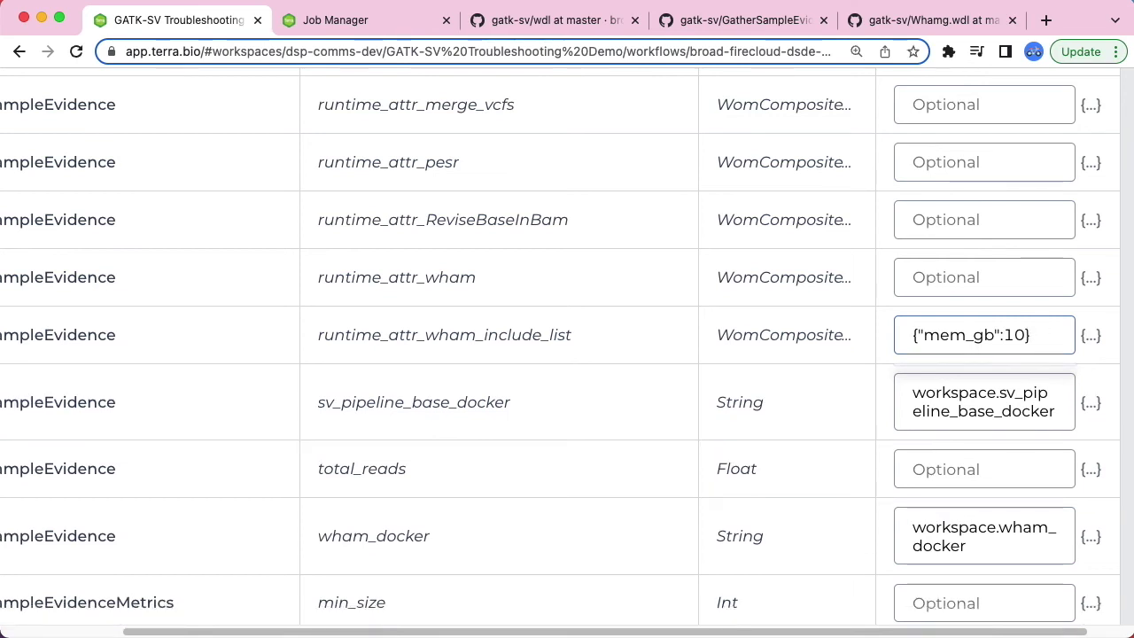
scroll(907, 355, up, 10)
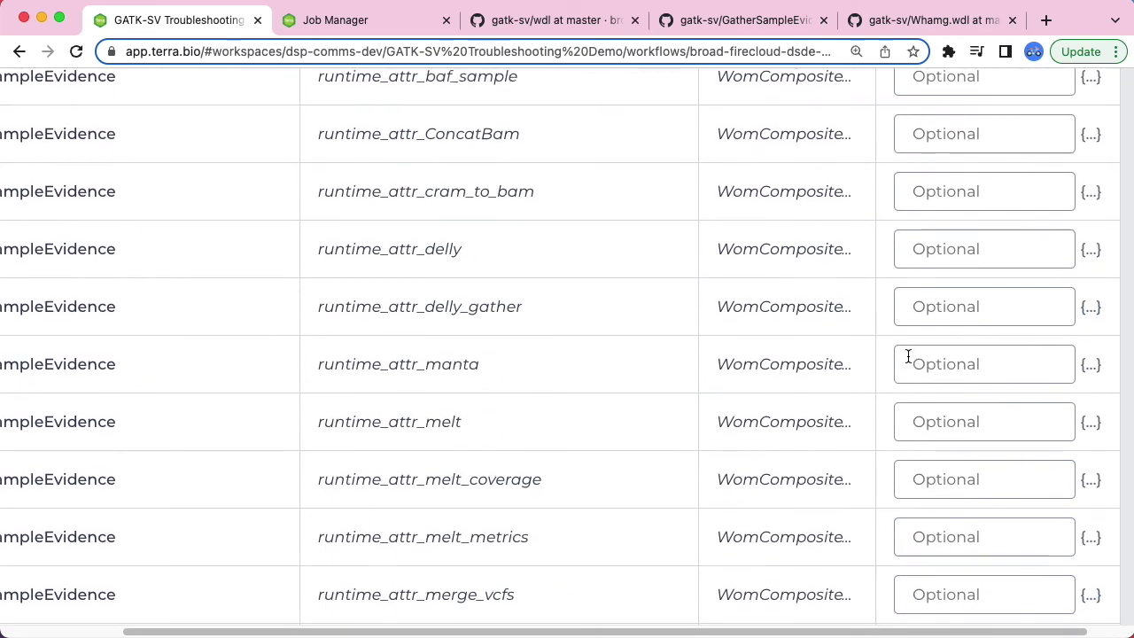
scroll(907, 357, down, 5)
scroll(909, 359, up, 20)
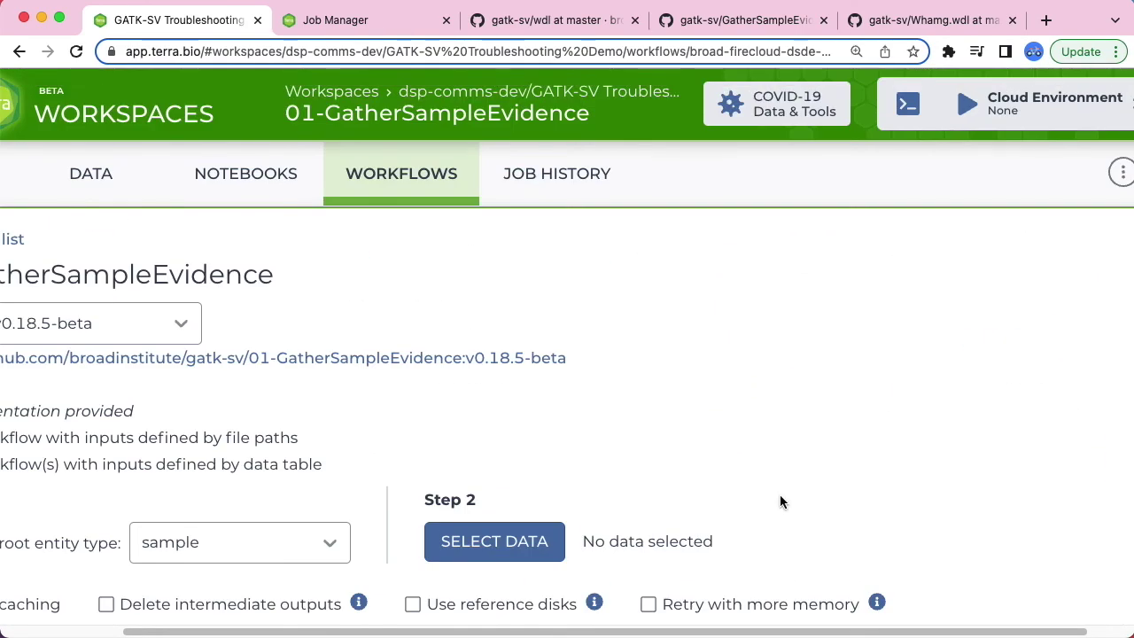
scroll(761, 497, down, 3)
click(1078, 459)
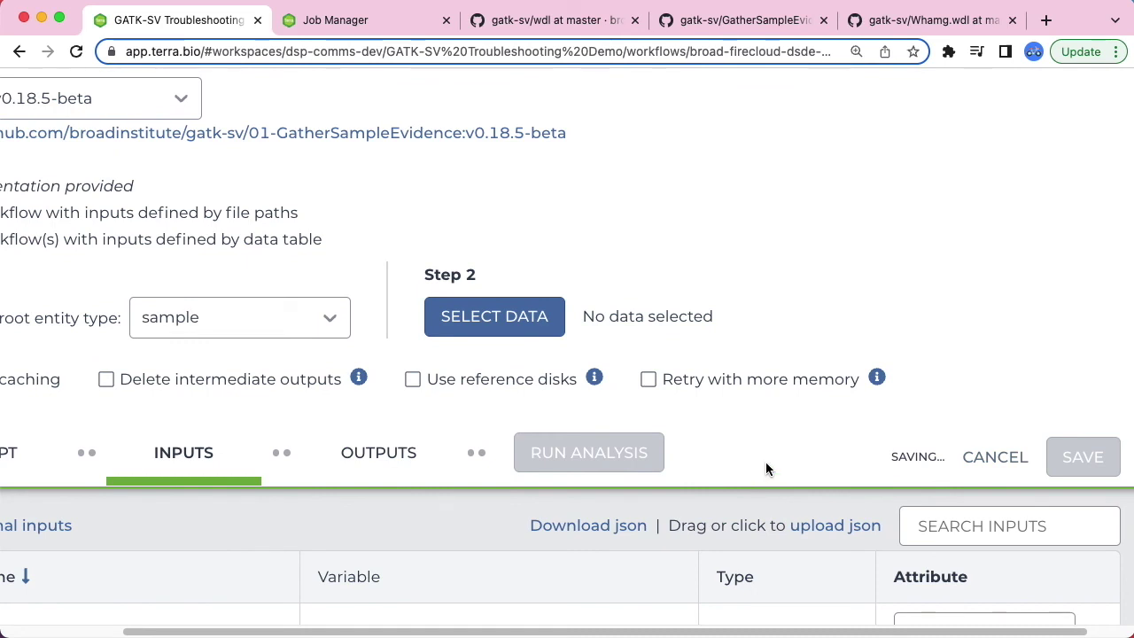
Select only sample HG01858 as the data to process and confirm the selection
click(524, 324)
scroll(567, 429, down, 3)
scroll(563, 431, down, 20)
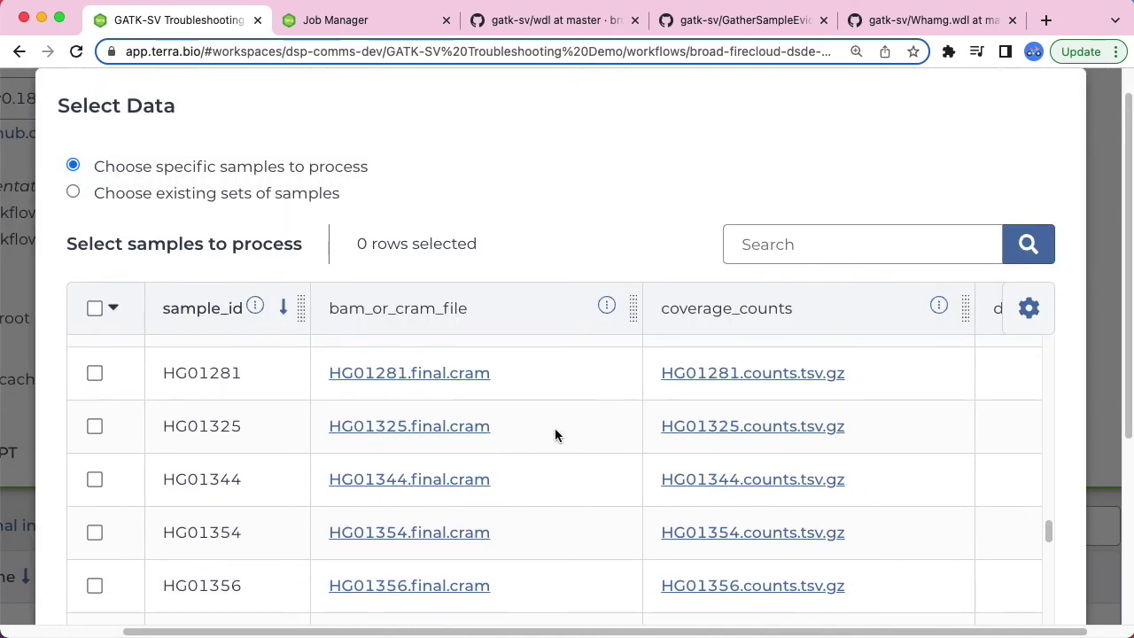
scroll(554, 435, down, 15)
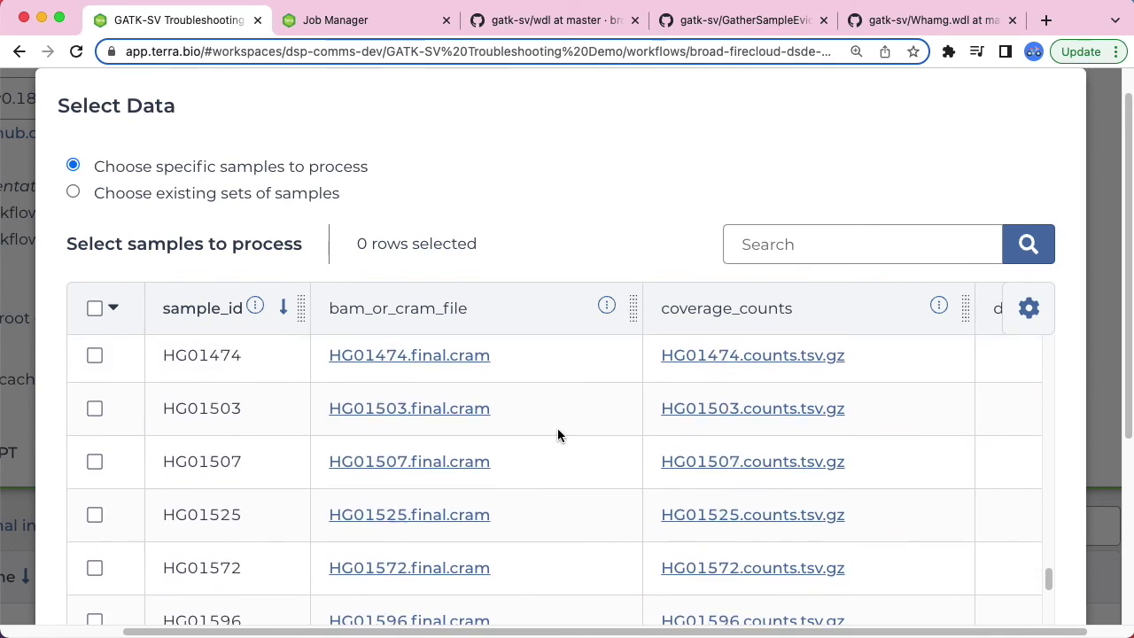
scroll(558, 433, down, 15)
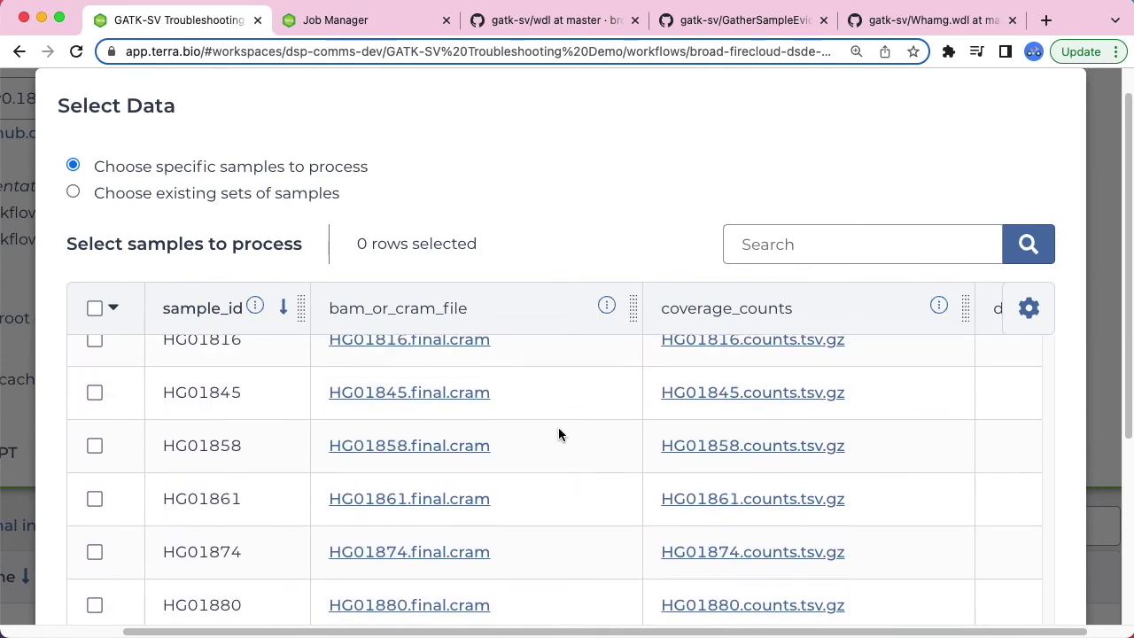
click(95, 445)
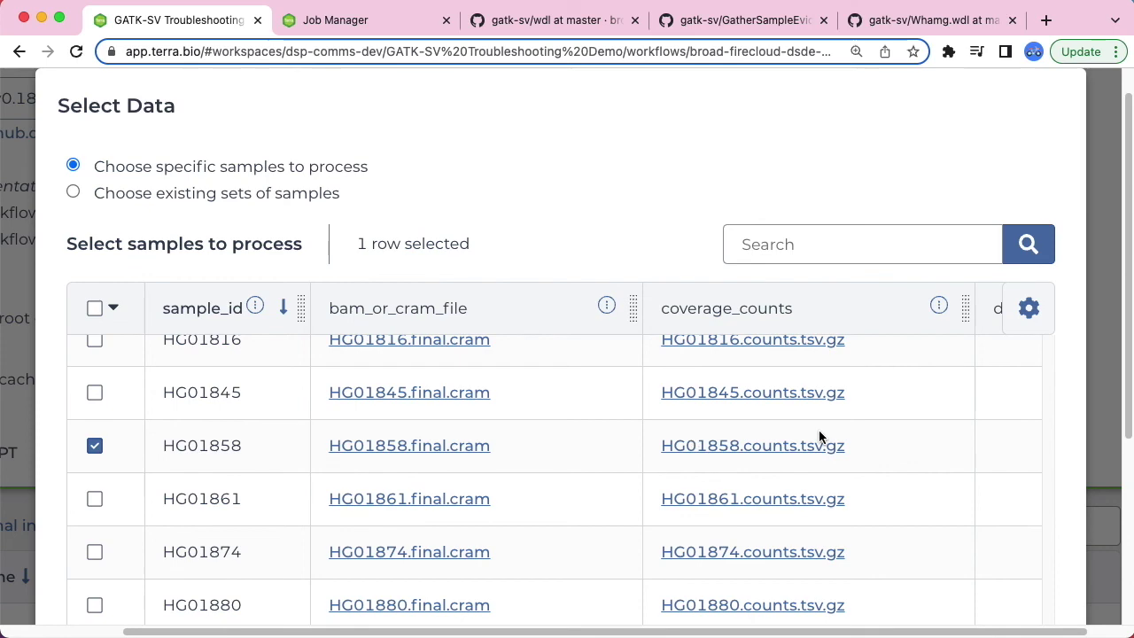
scroll(969, 448, down, 10)
scroll(1096, 425, down, 3)
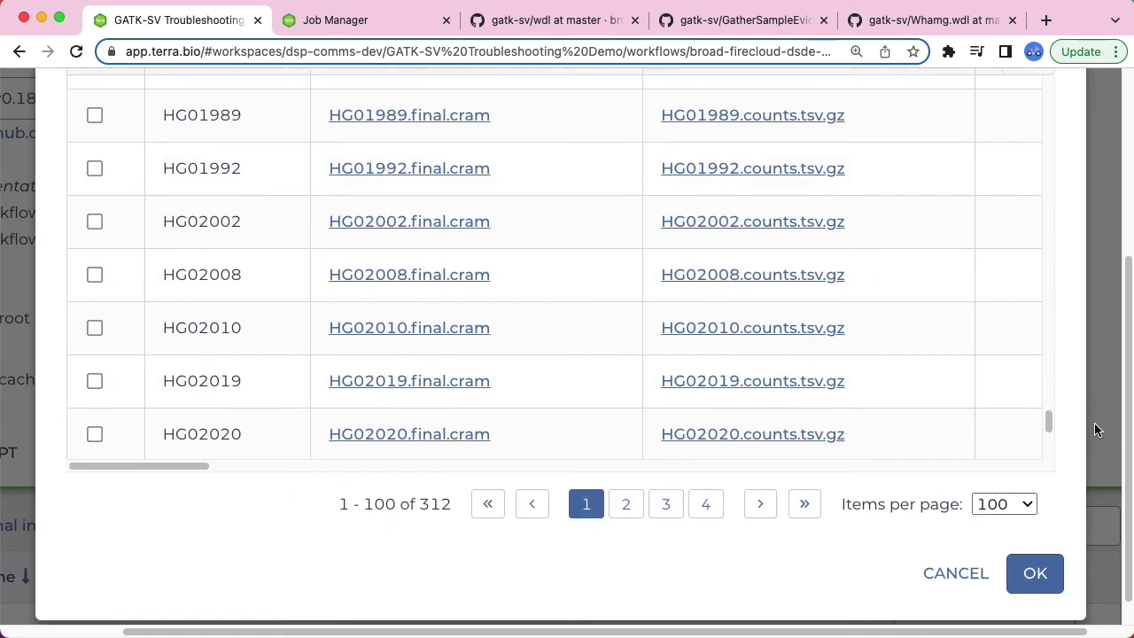
click(1027, 549)
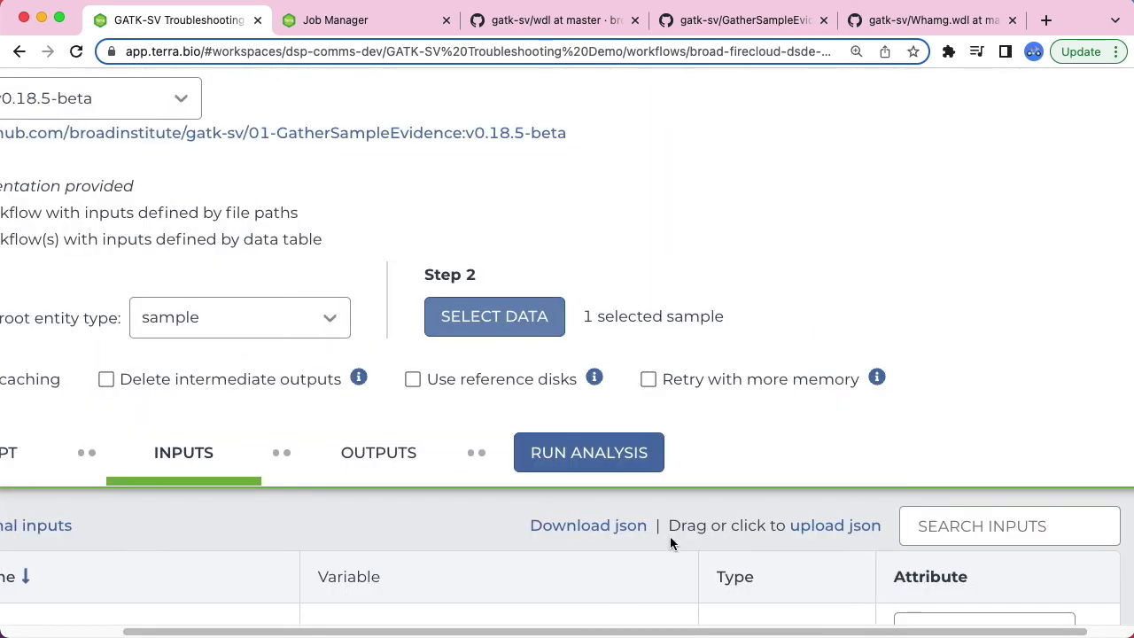